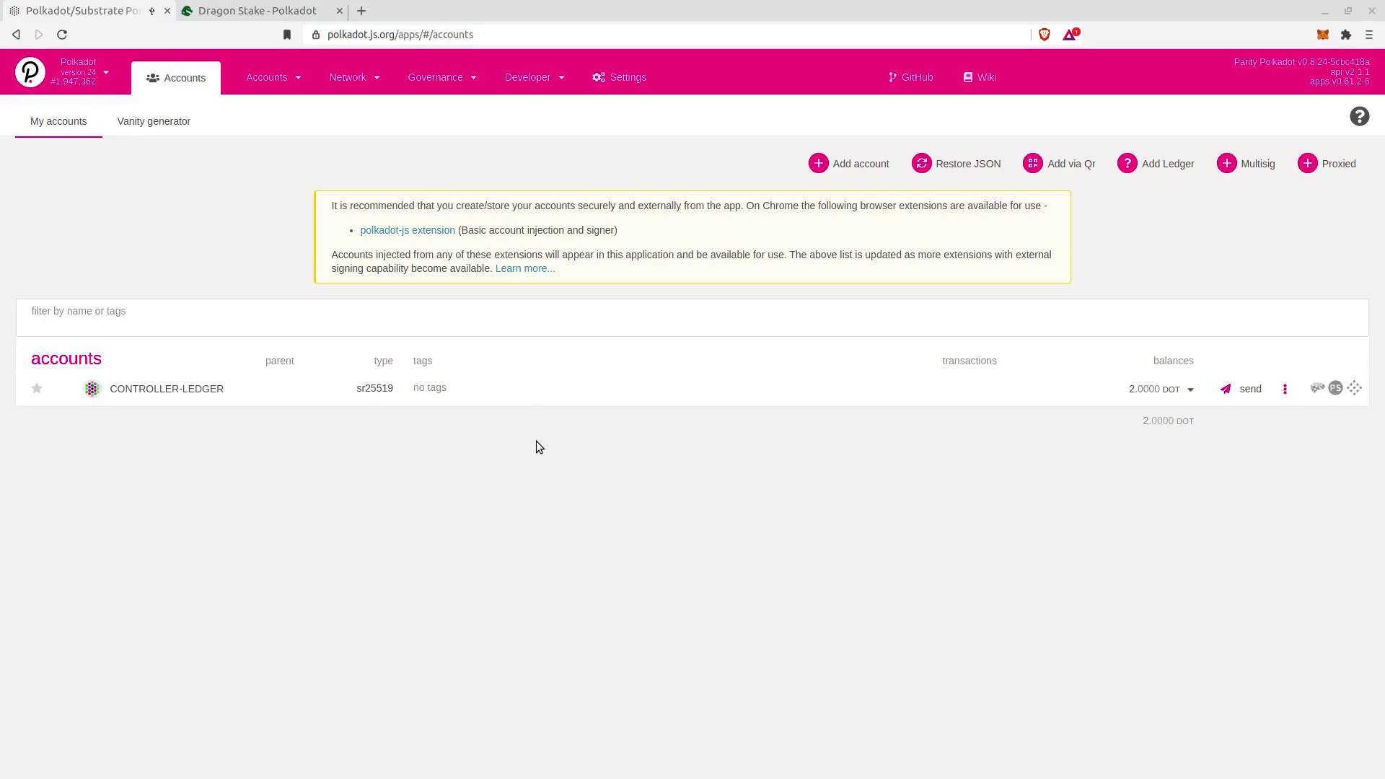
- Review the Ledger hardware connection option in the general settings and return to the accounts list
click(509, 35)
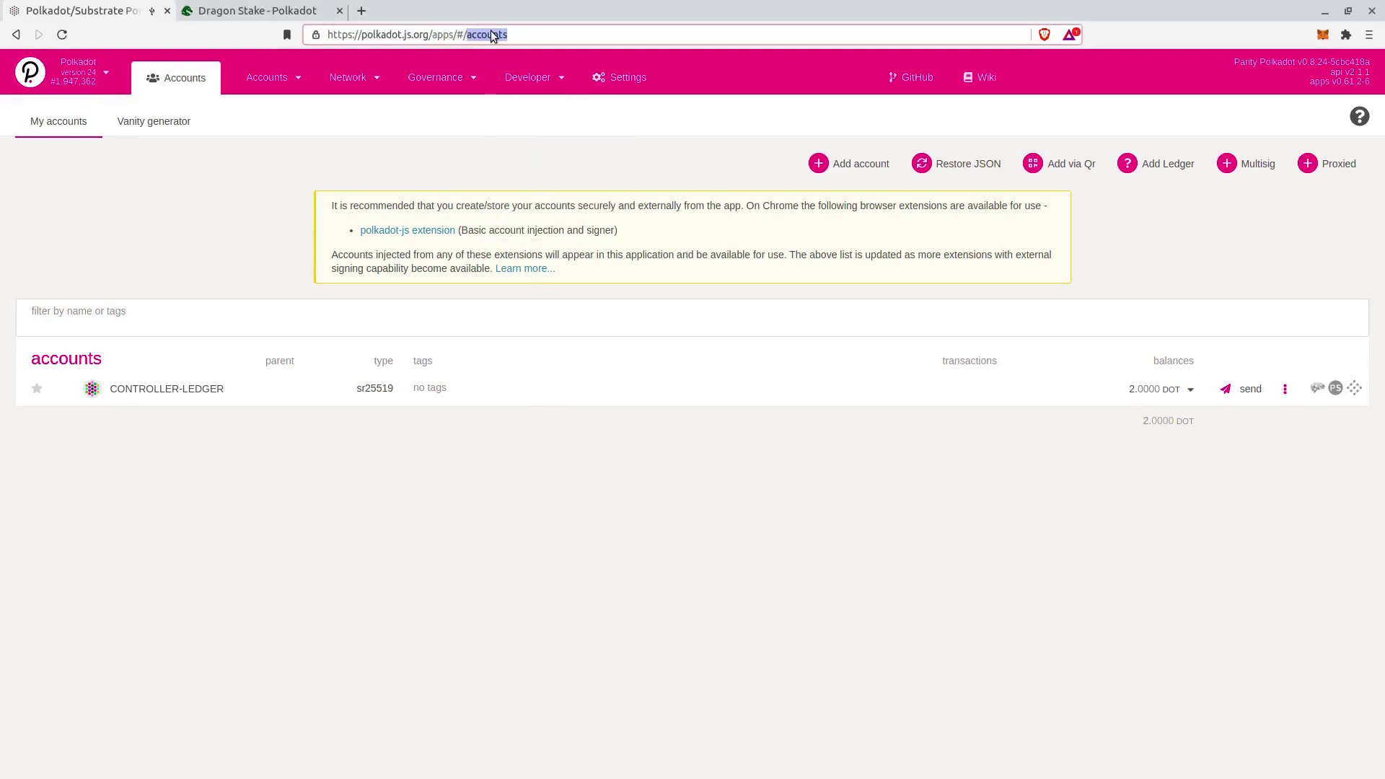
click(513, 35)
double_click(512, 34)
click(623, 80)
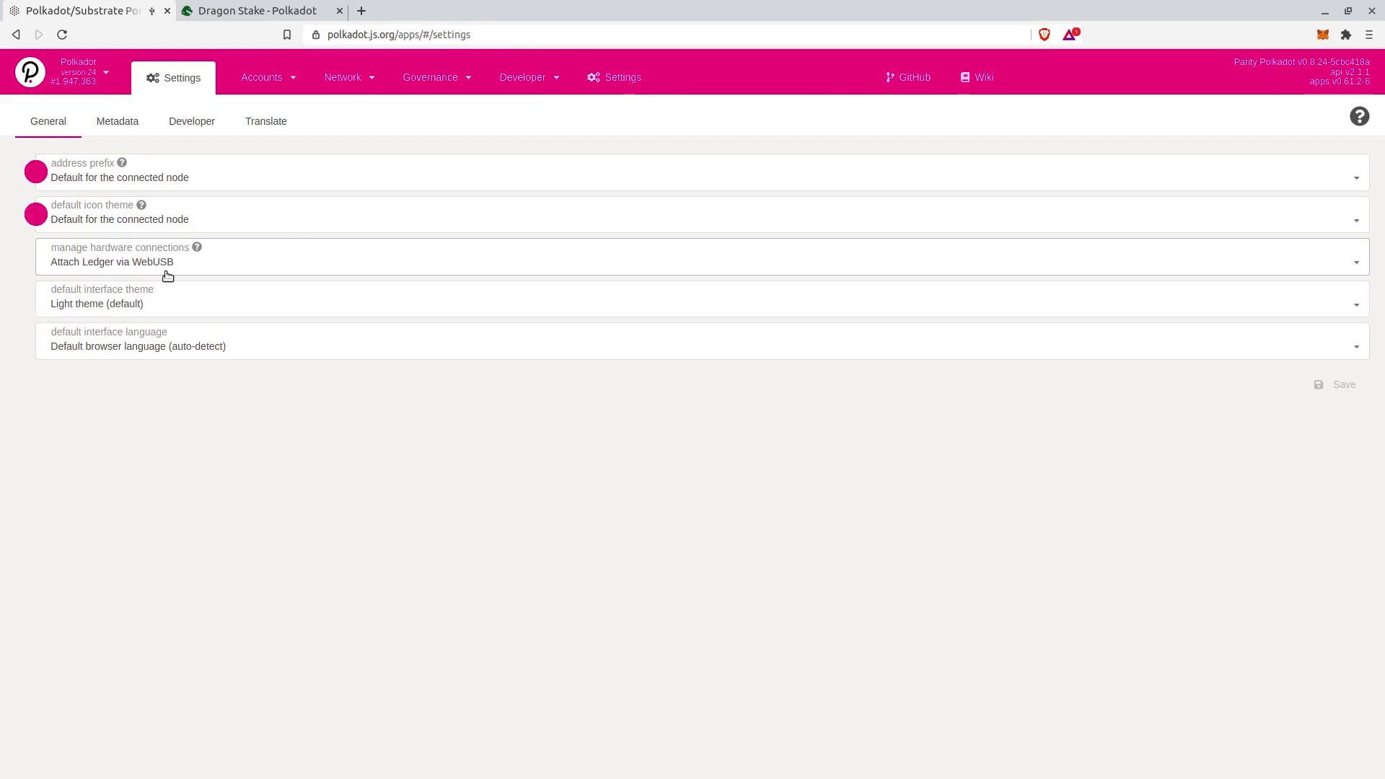
mouse_move(260, 83)
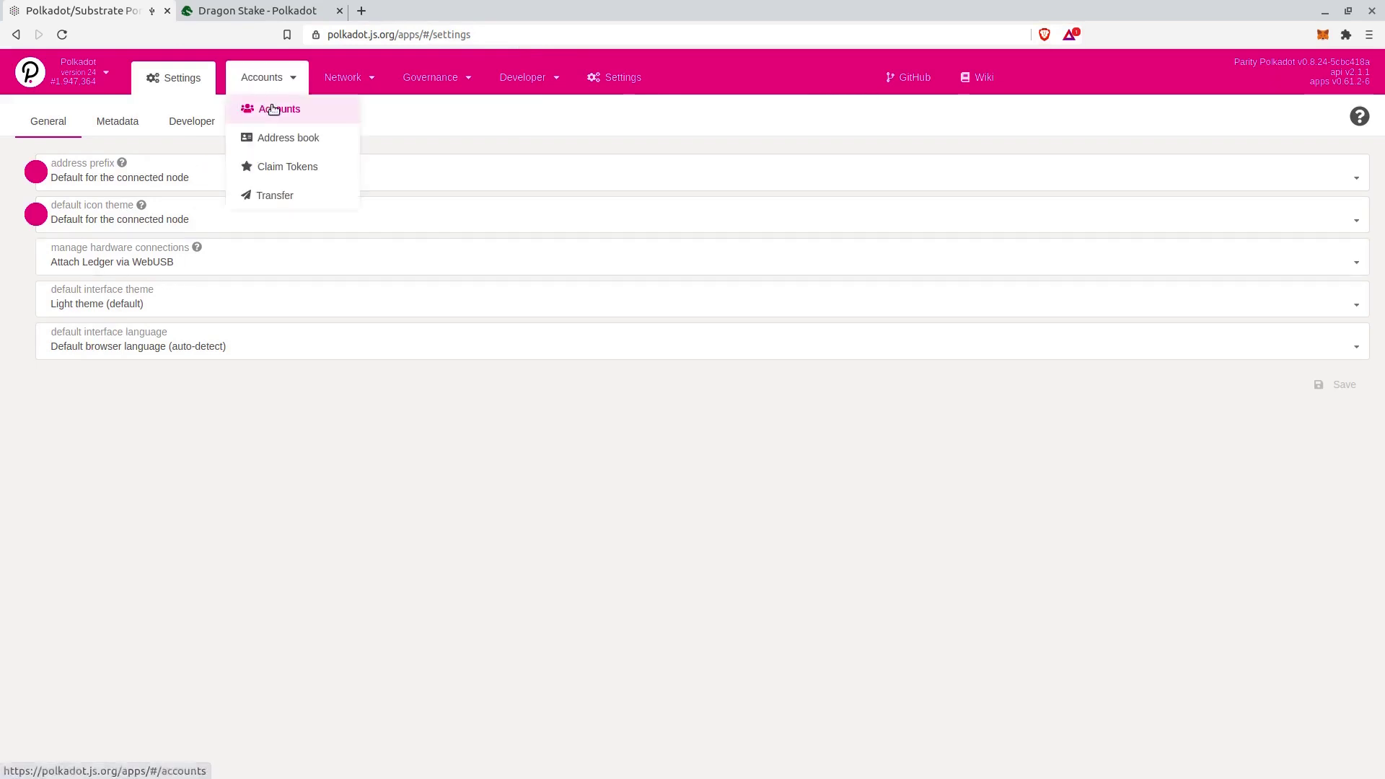
click(274, 109)
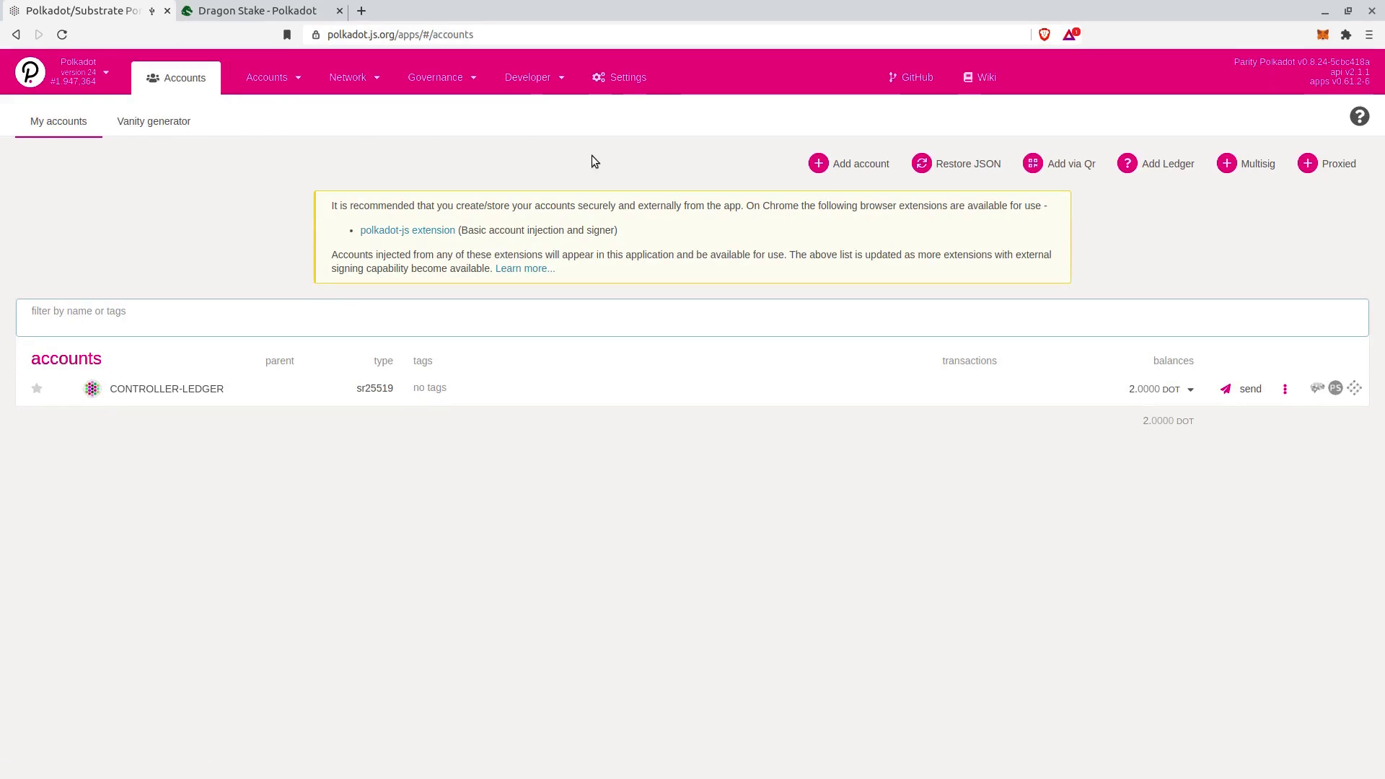
- View the form for adding an account via seed without creating one, and expand the CONTROLLER-LEDGER balance details
click(826, 171)
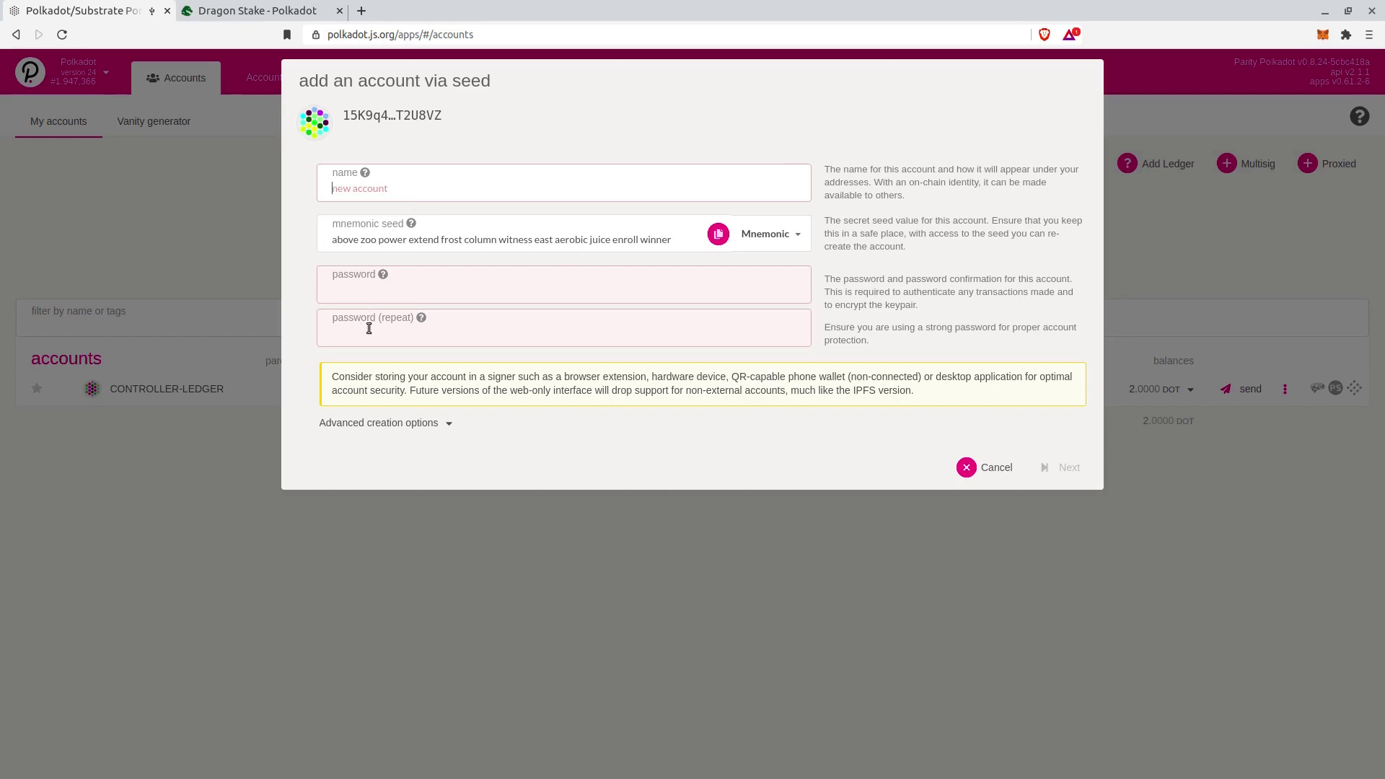
click(984, 469)
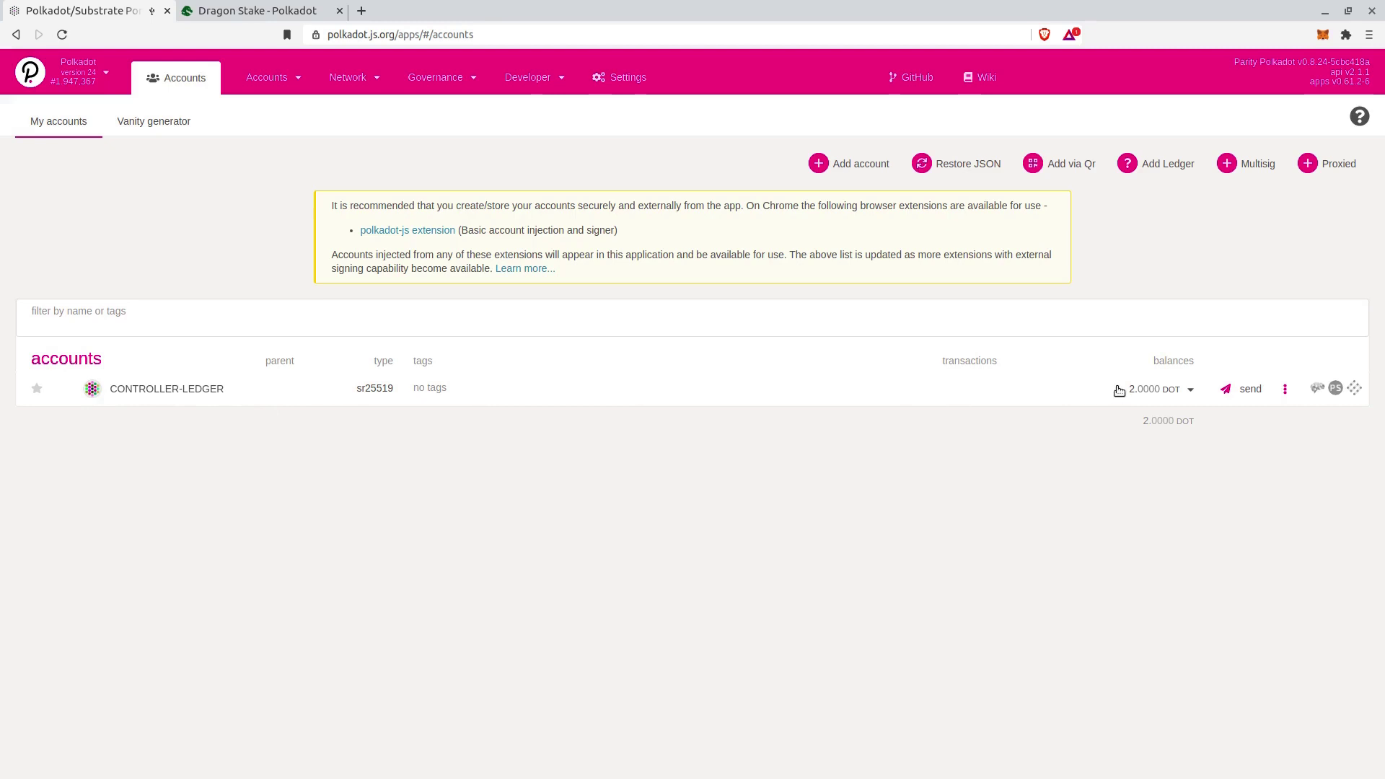
drag(1119, 397, 1180, 397)
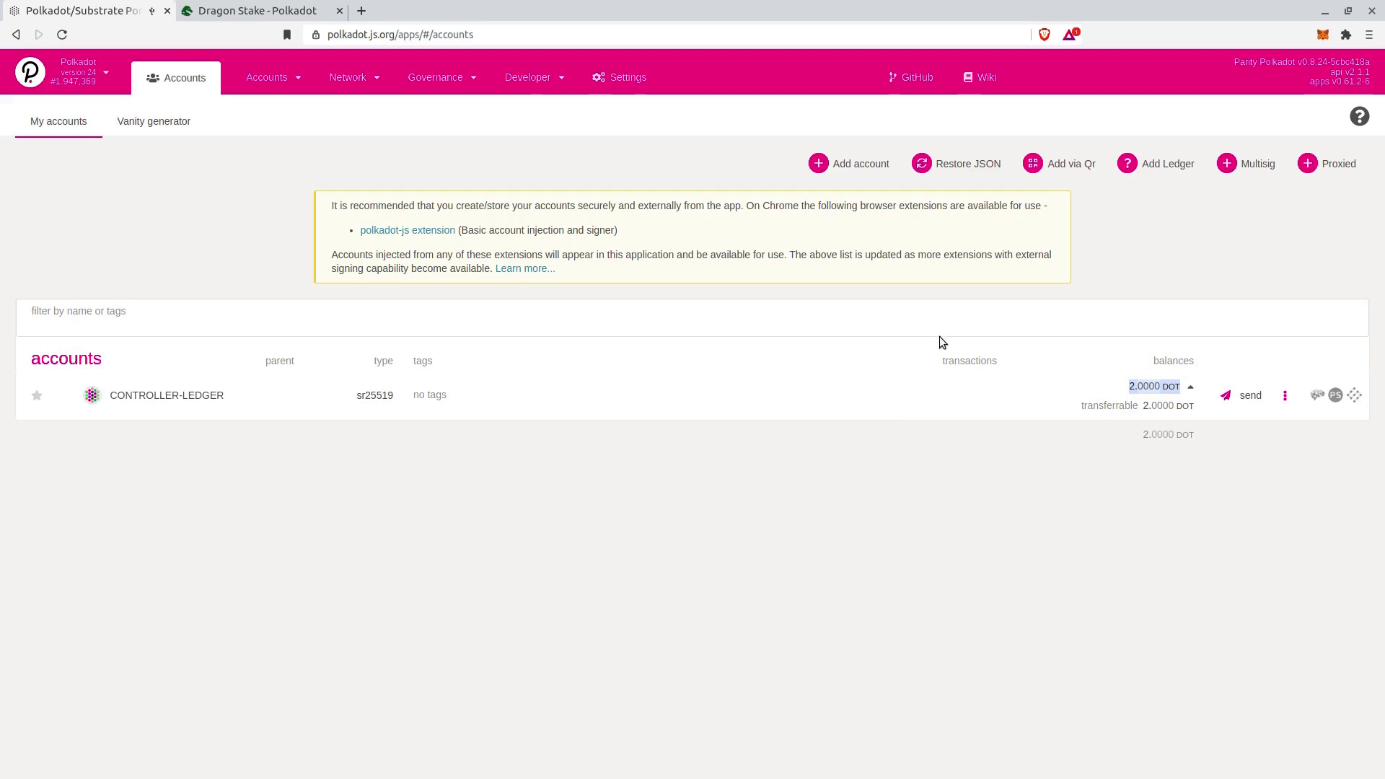
- Add the Ledger account with account type 0 and address index 0, and expand its balance details
click(1172, 164)
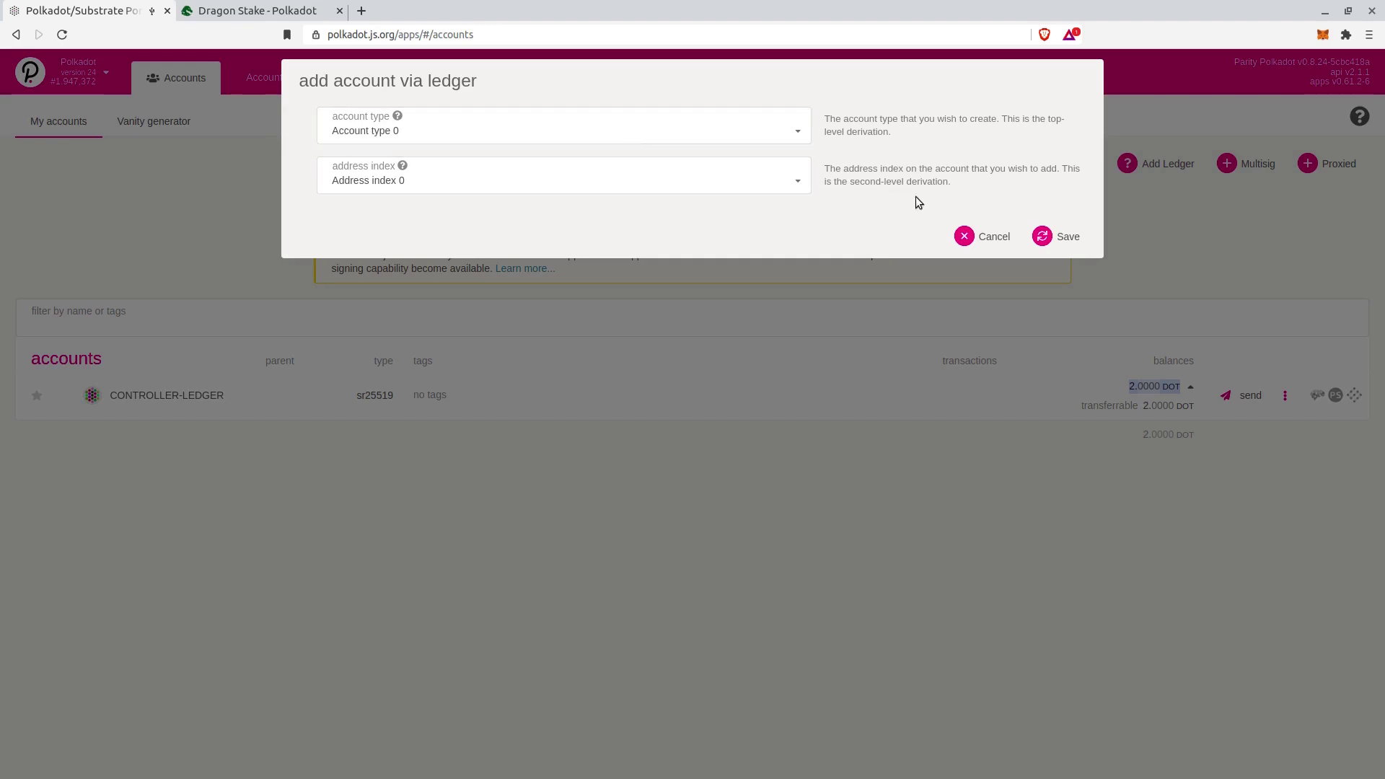
click(1058, 236)
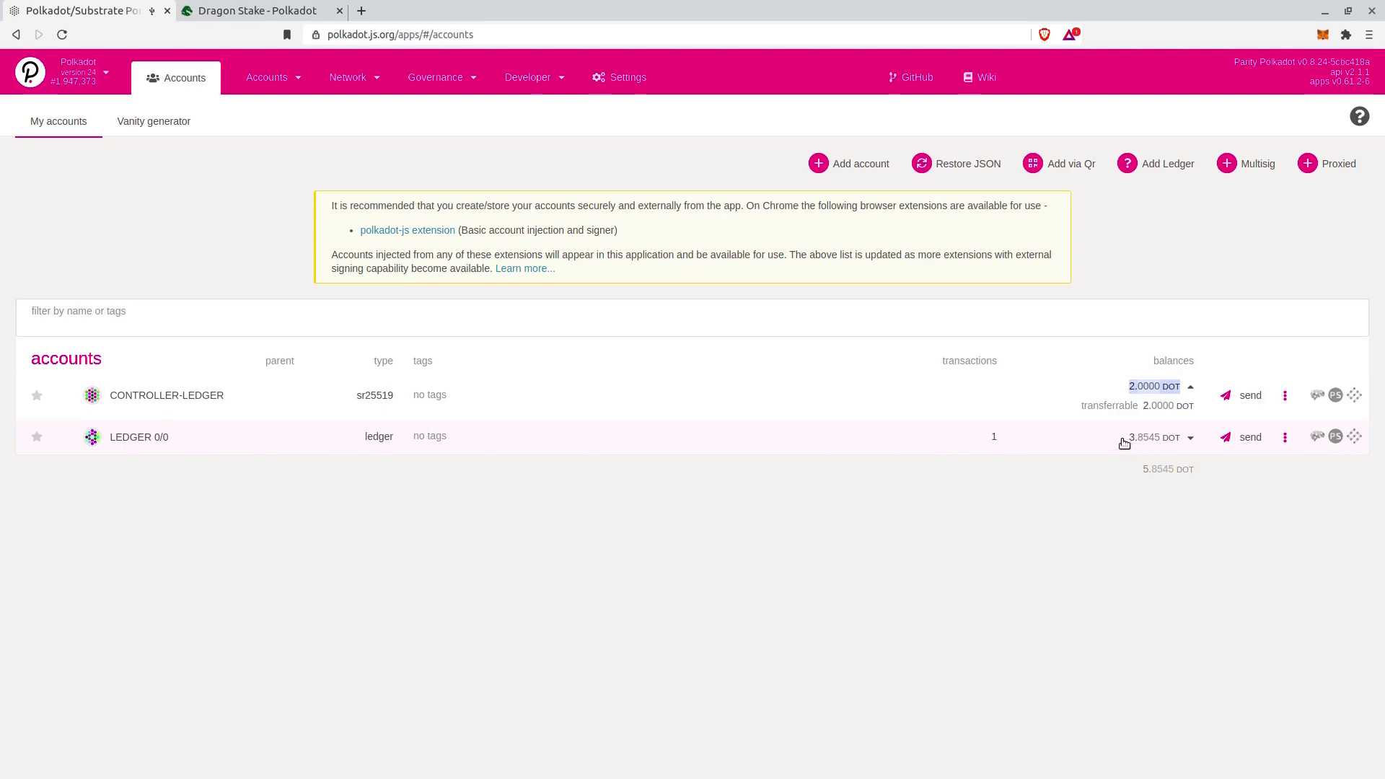
drag(1123, 442, 1161, 437)
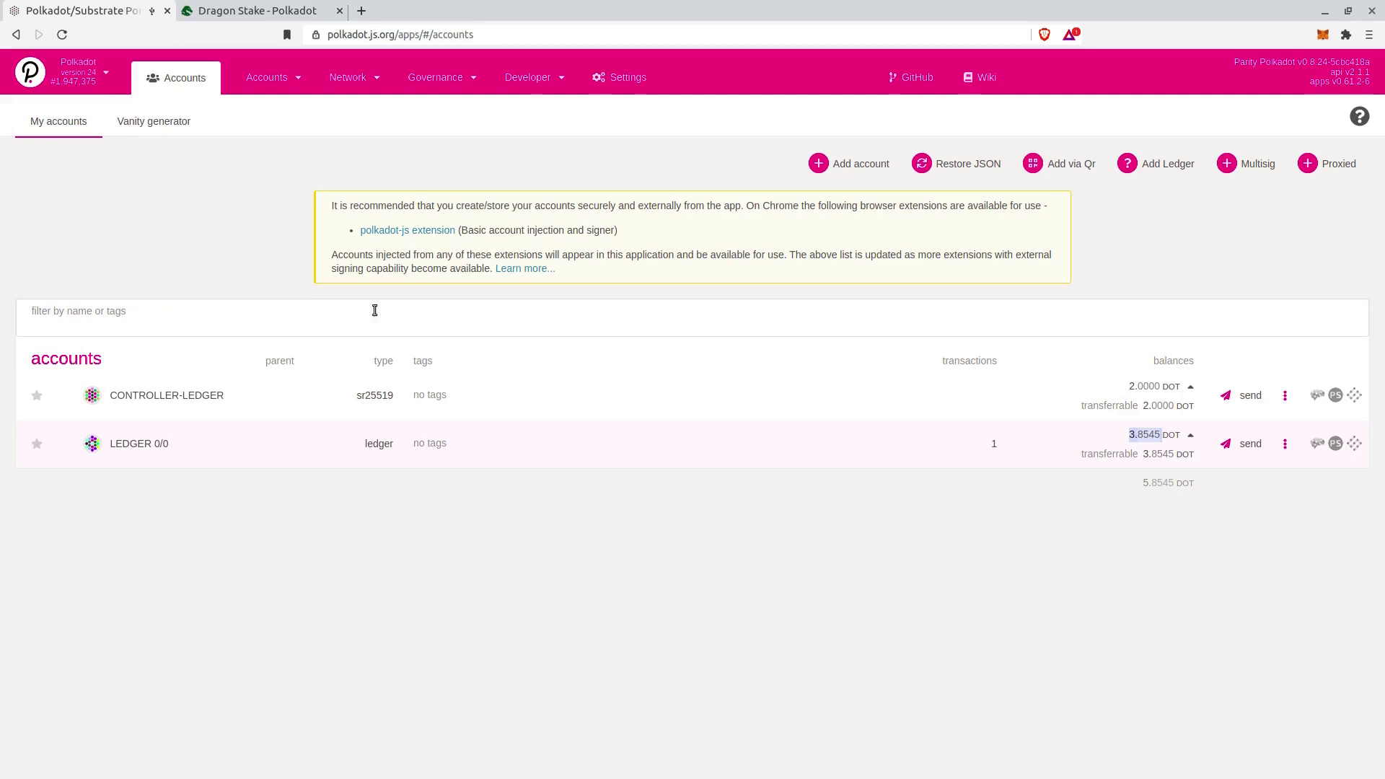
- Start a new stash in the staking account actions, with LEDGER 0/0 as stash and CONTROLLER-LEDGER as controller
mouse_move(272, 79)
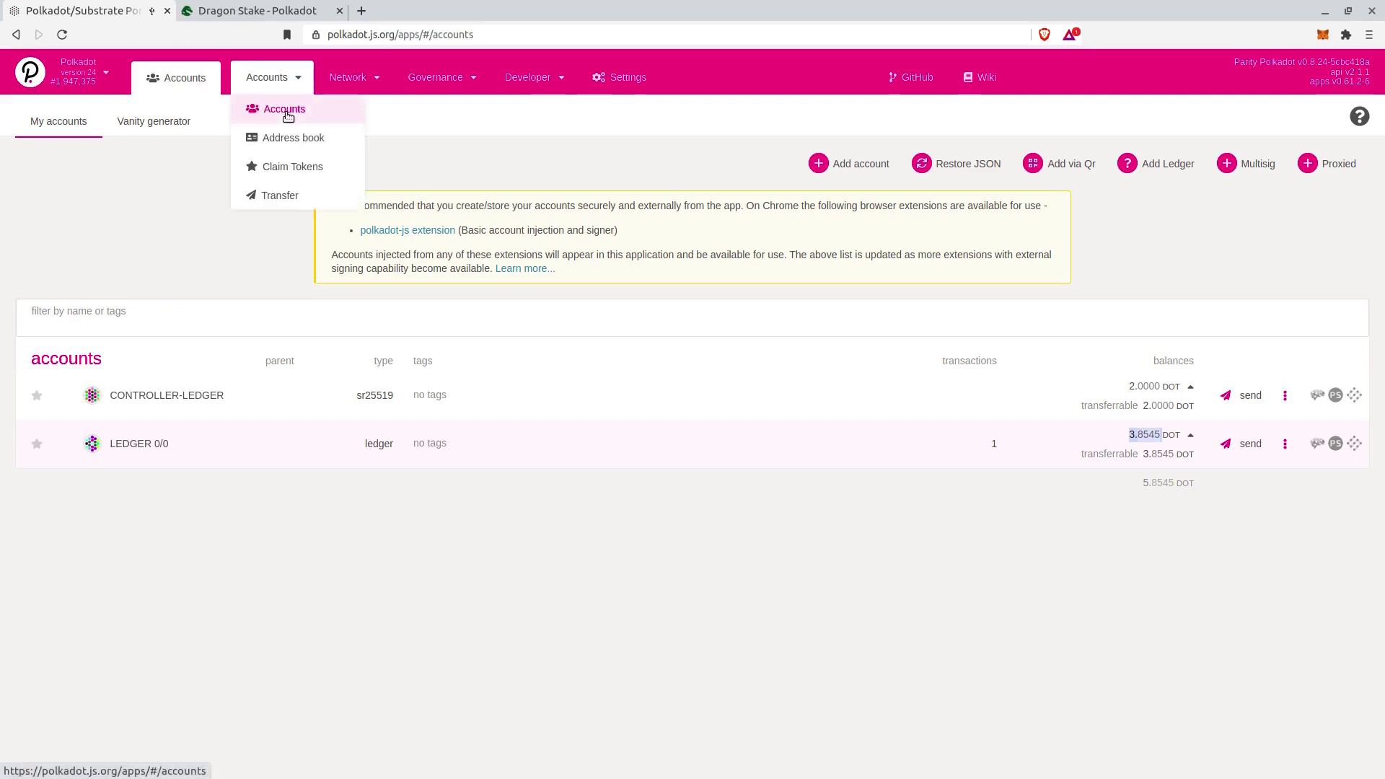
mouse_move(342, 79)
click(361, 140)
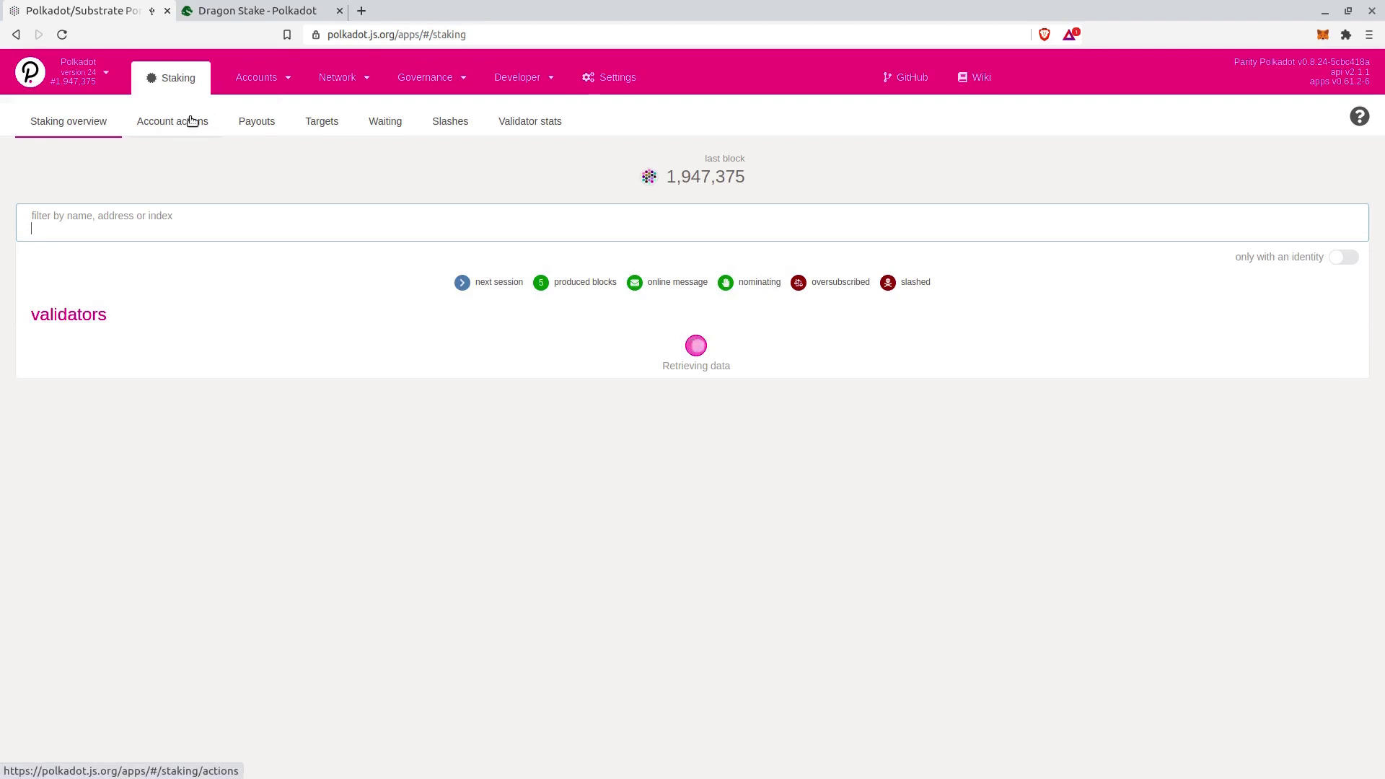
click(191, 120)
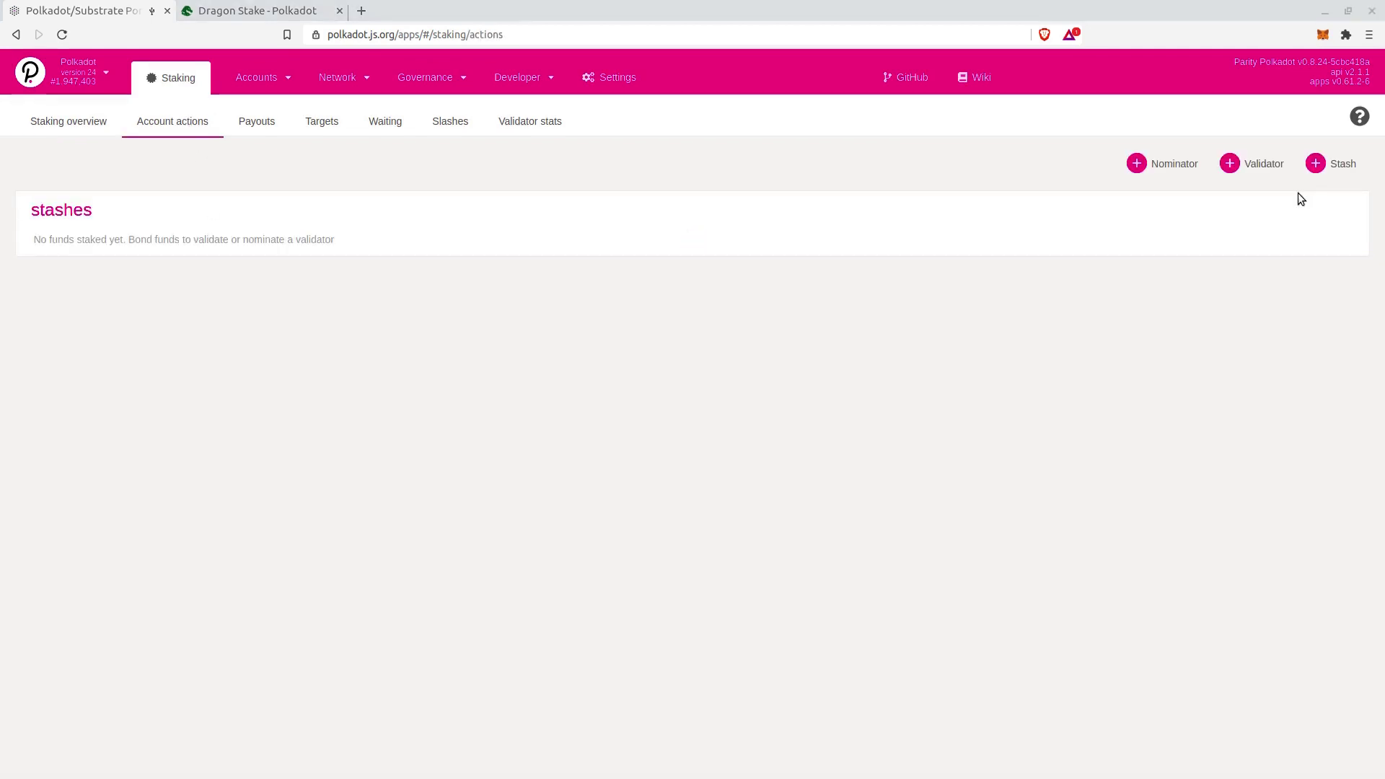
click(1331, 165)
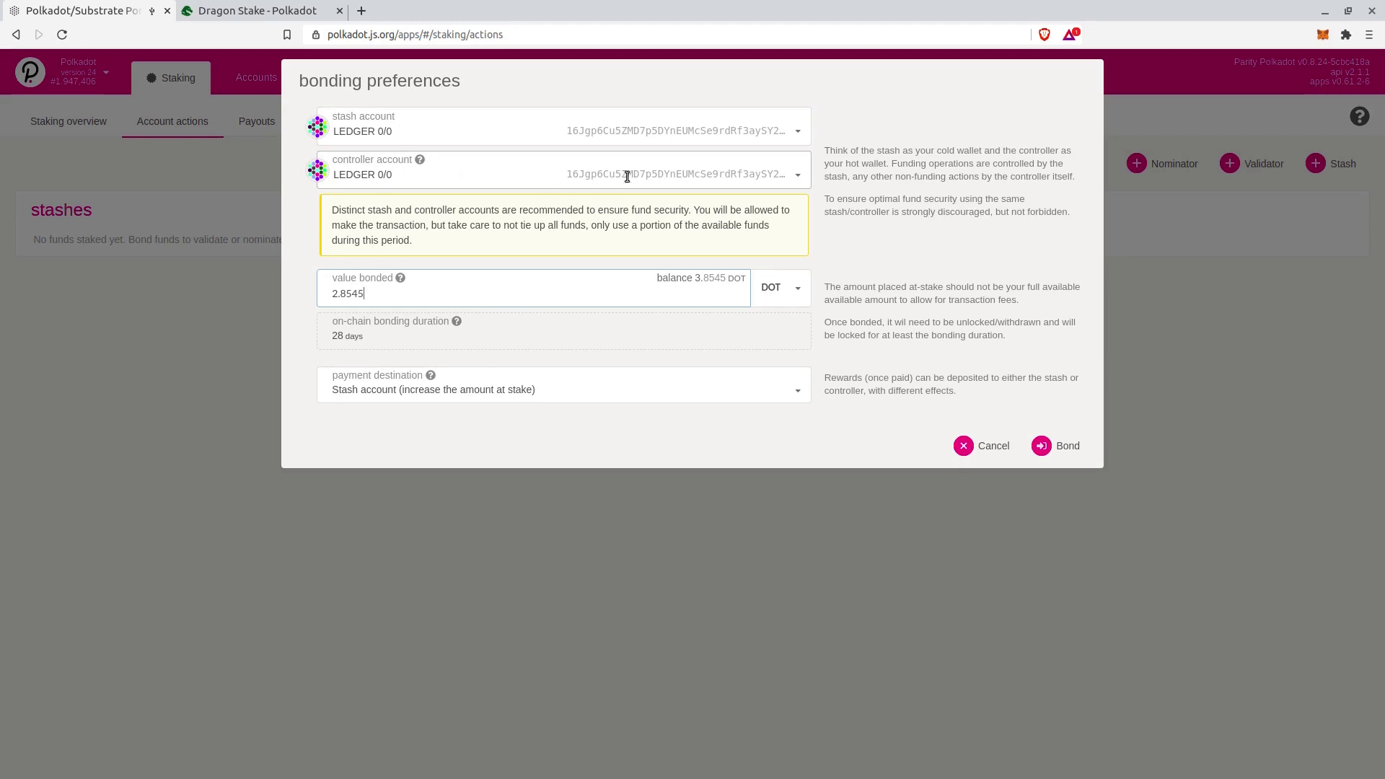
click(795, 176)
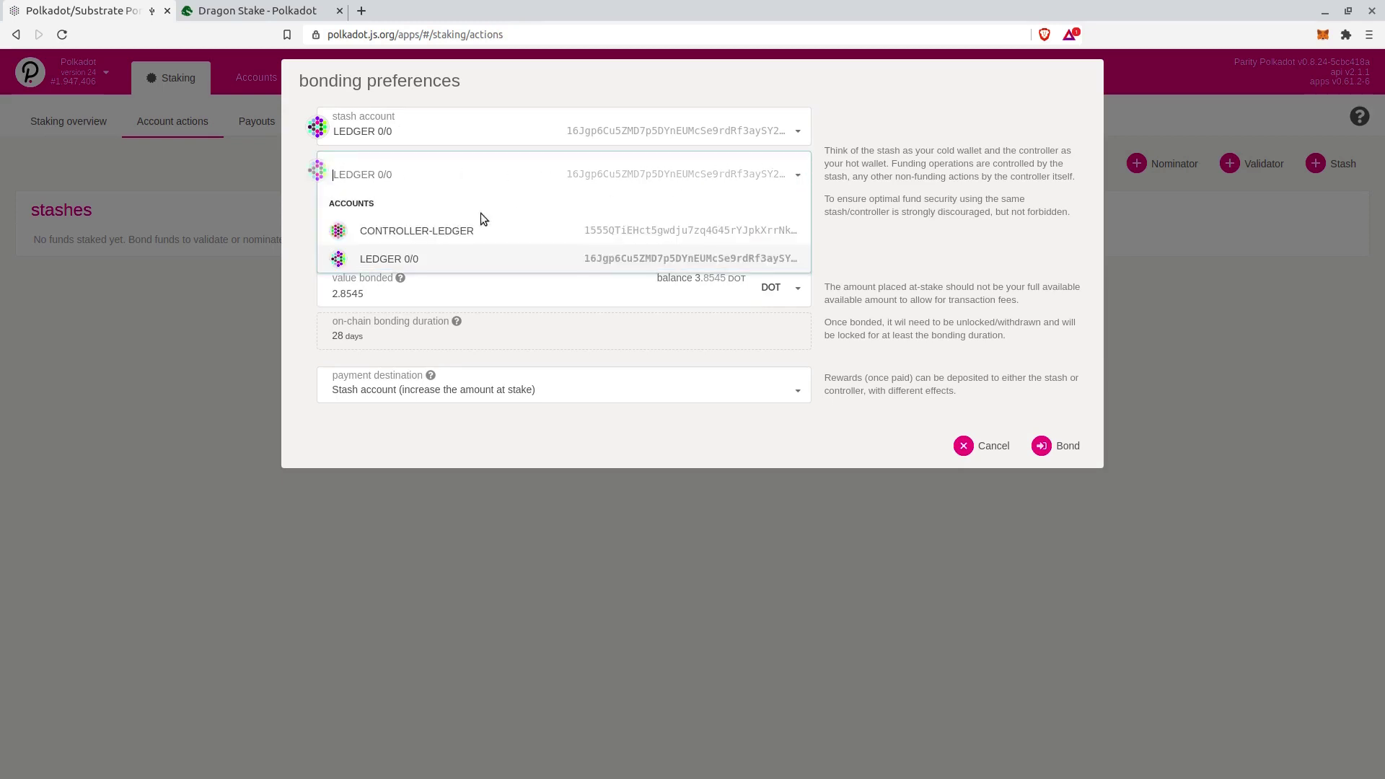
click(441, 232)
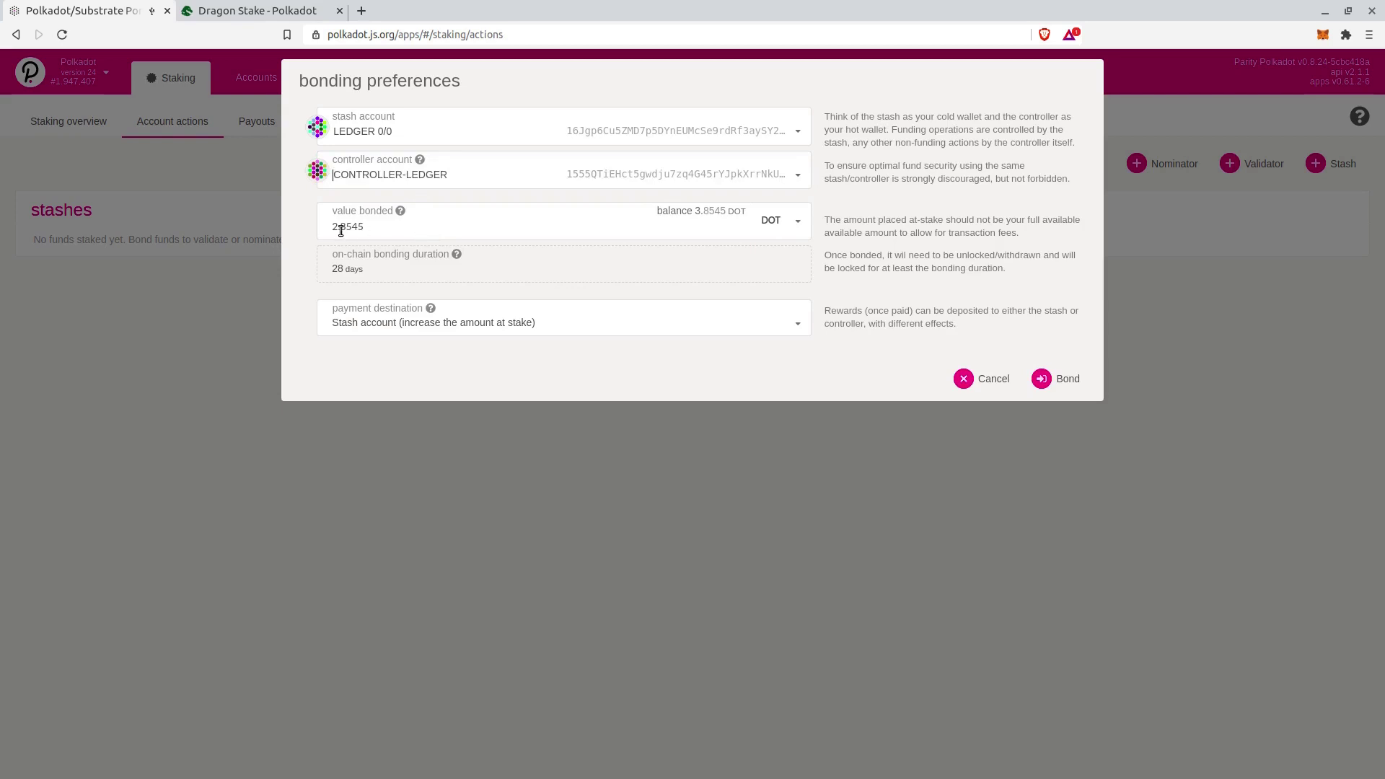
- Set the bonded value to 2 DOT, sign and submit the bond transaction, and check the bonded amount of the stash
drag(338, 229, 394, 229)
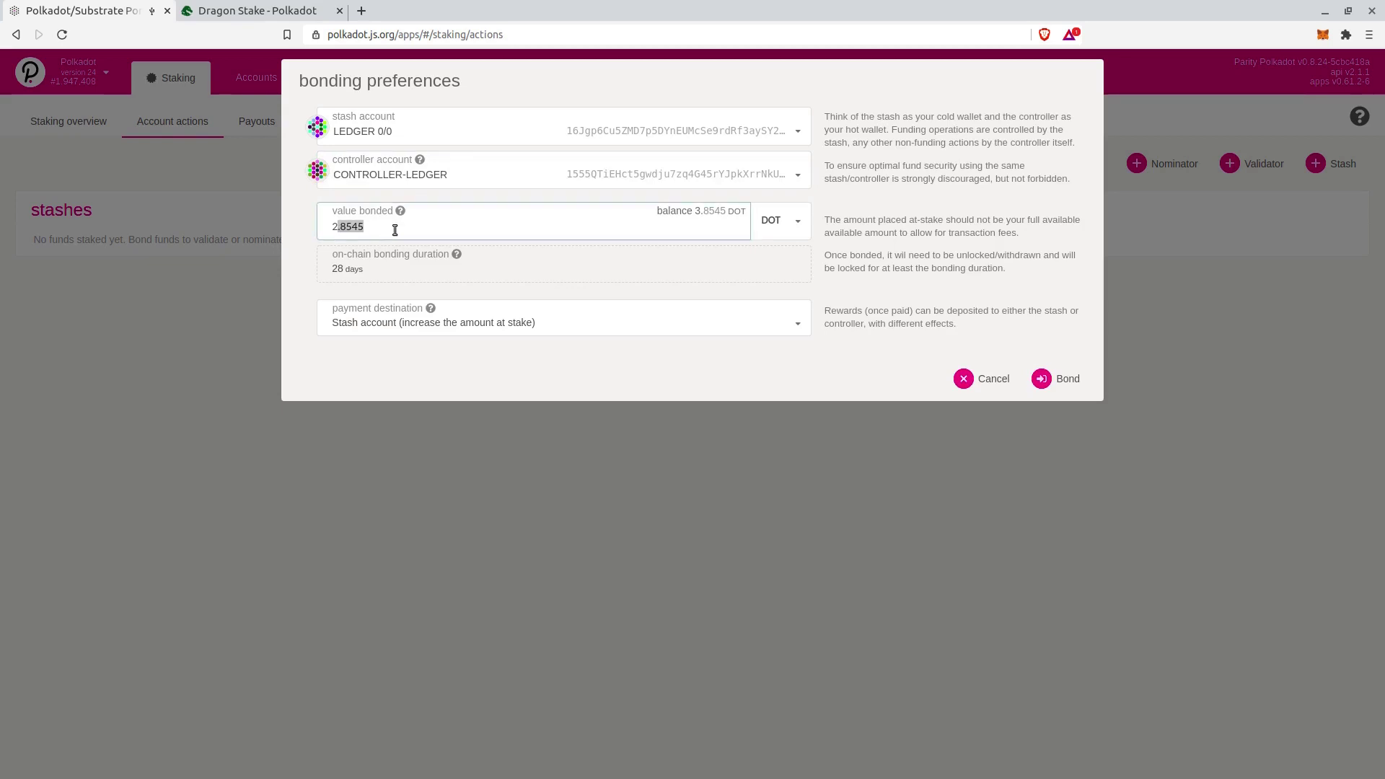
key(BackSpace)
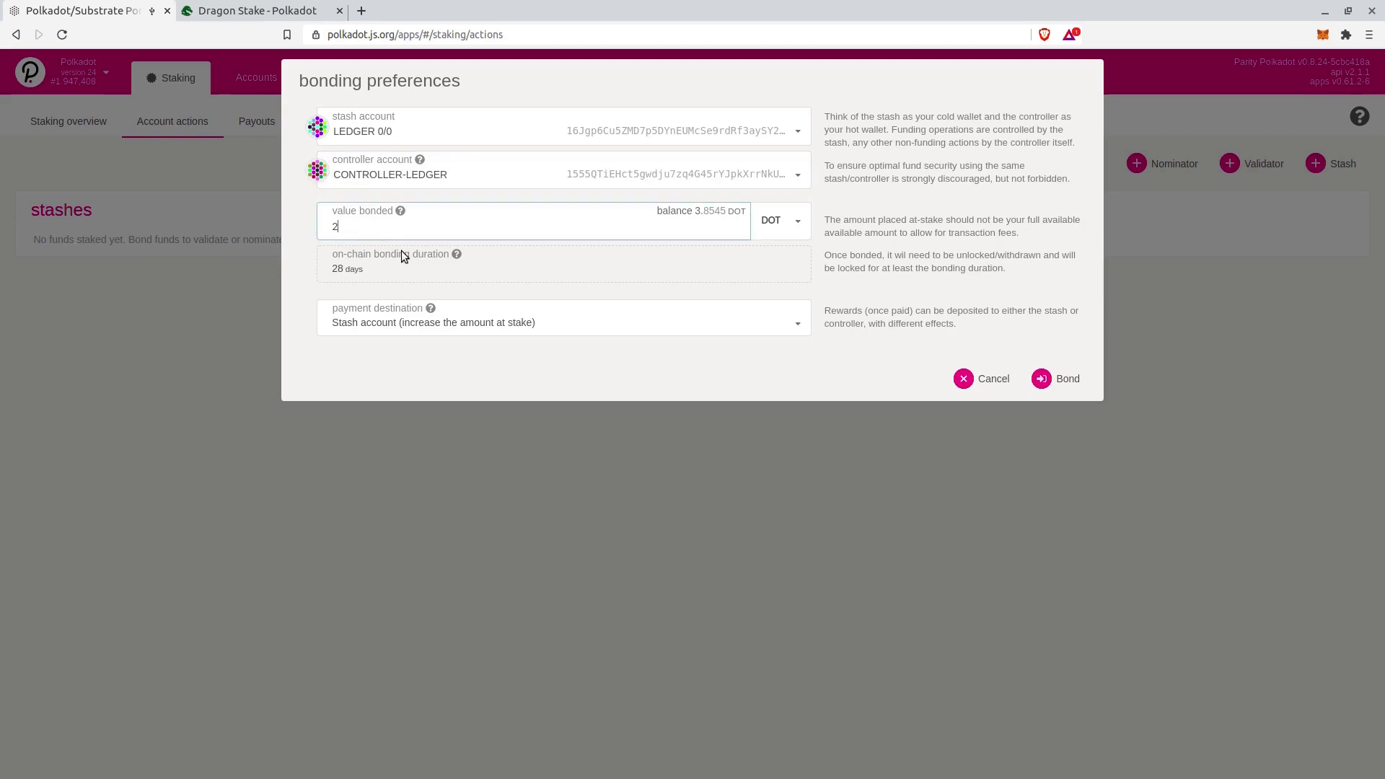
click(1044, 380)
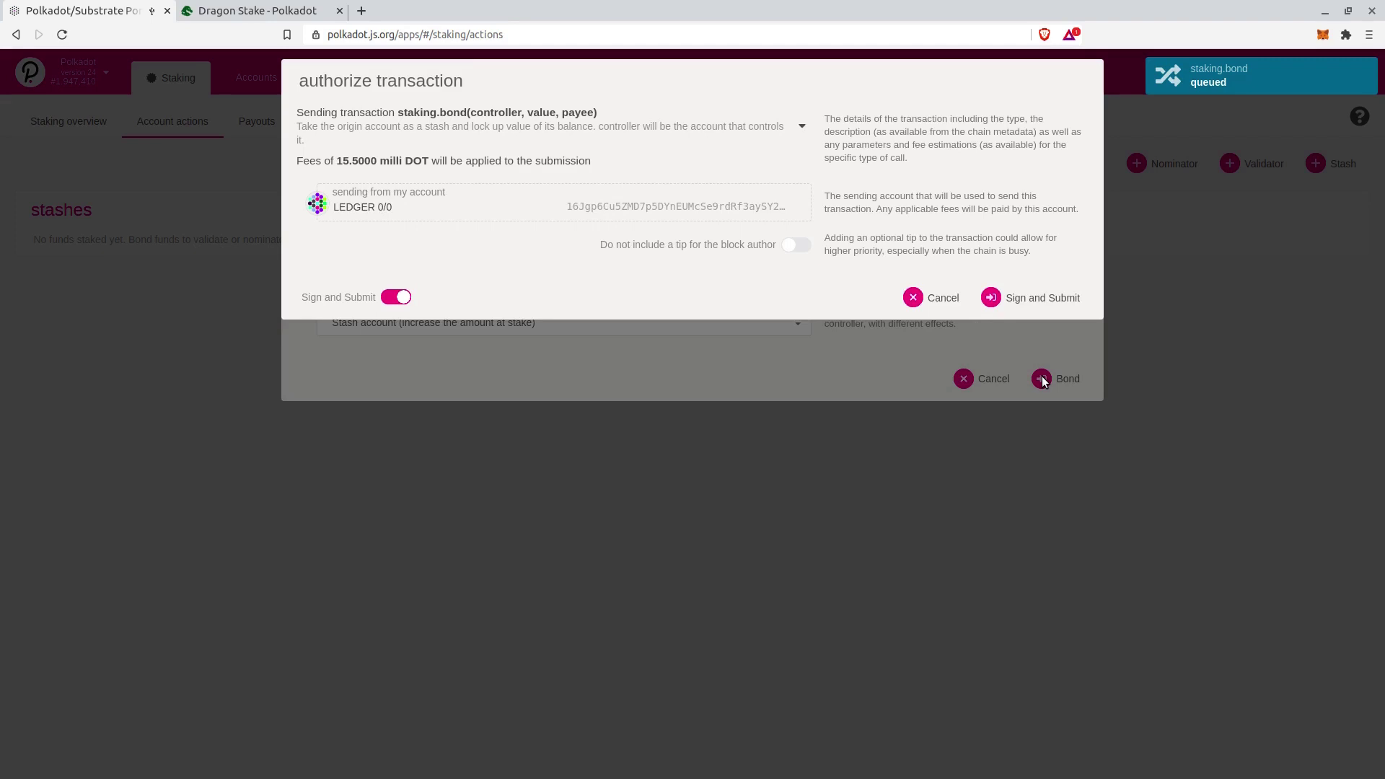
click(1033, 305)
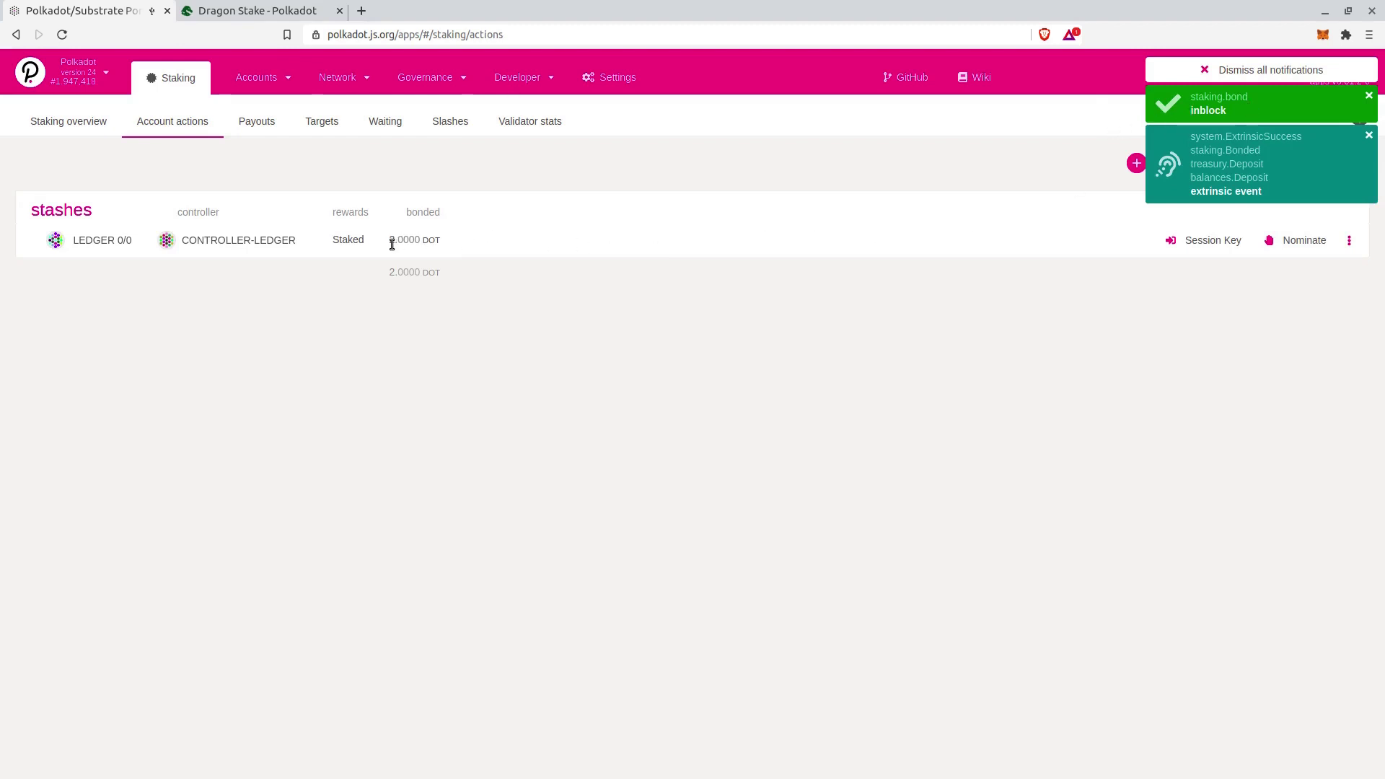
drag(387, 238, 439, 243)
click(442, 242)
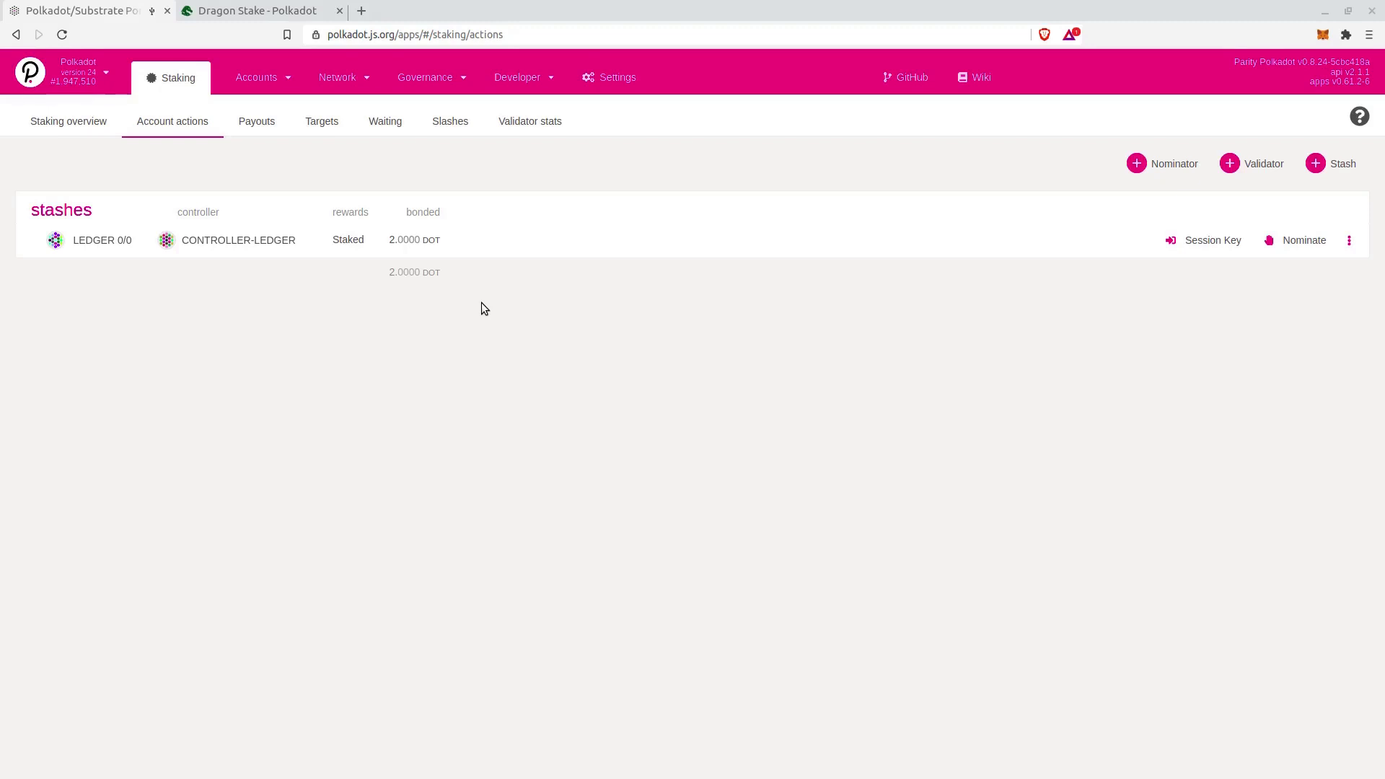
- Browse the staking target validators, filter them by "Dr", and clear the filter
click(326, 123)
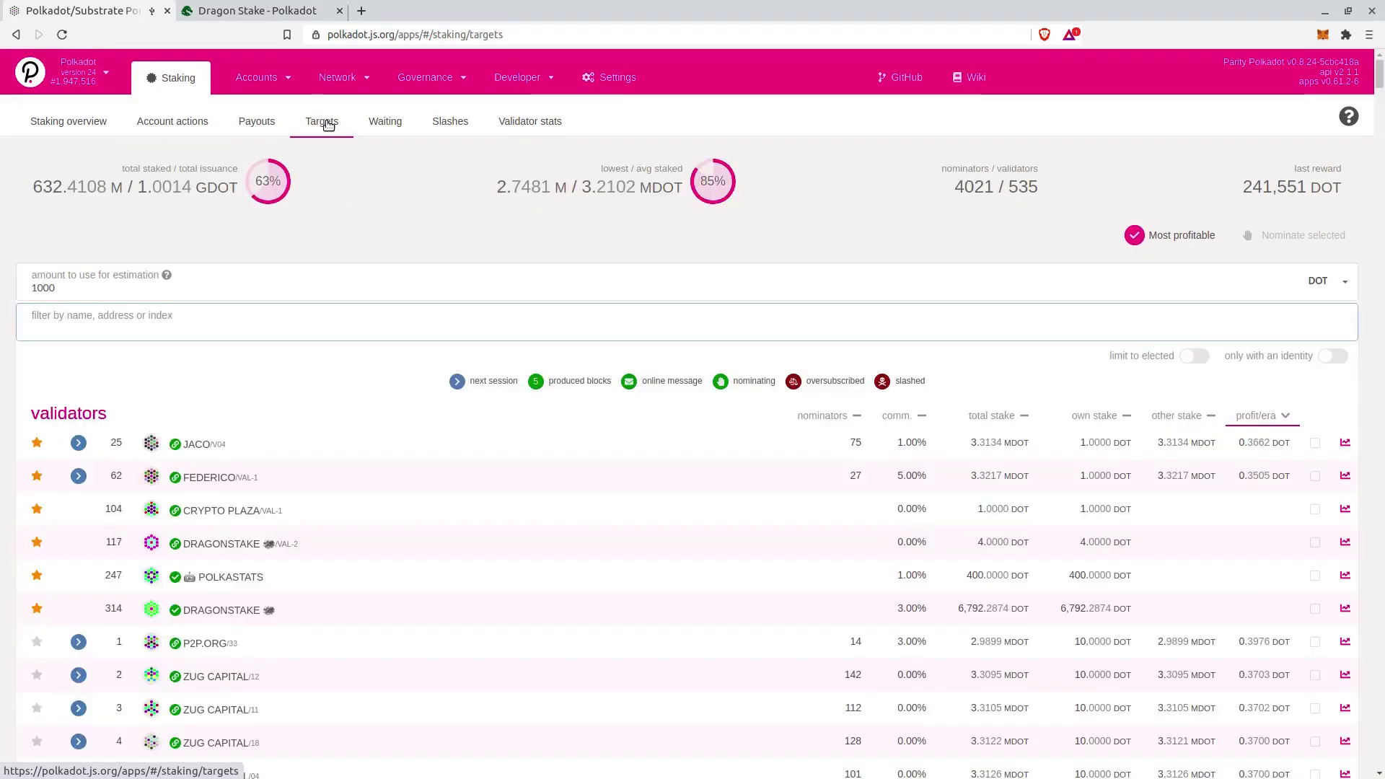
click(48, 326)
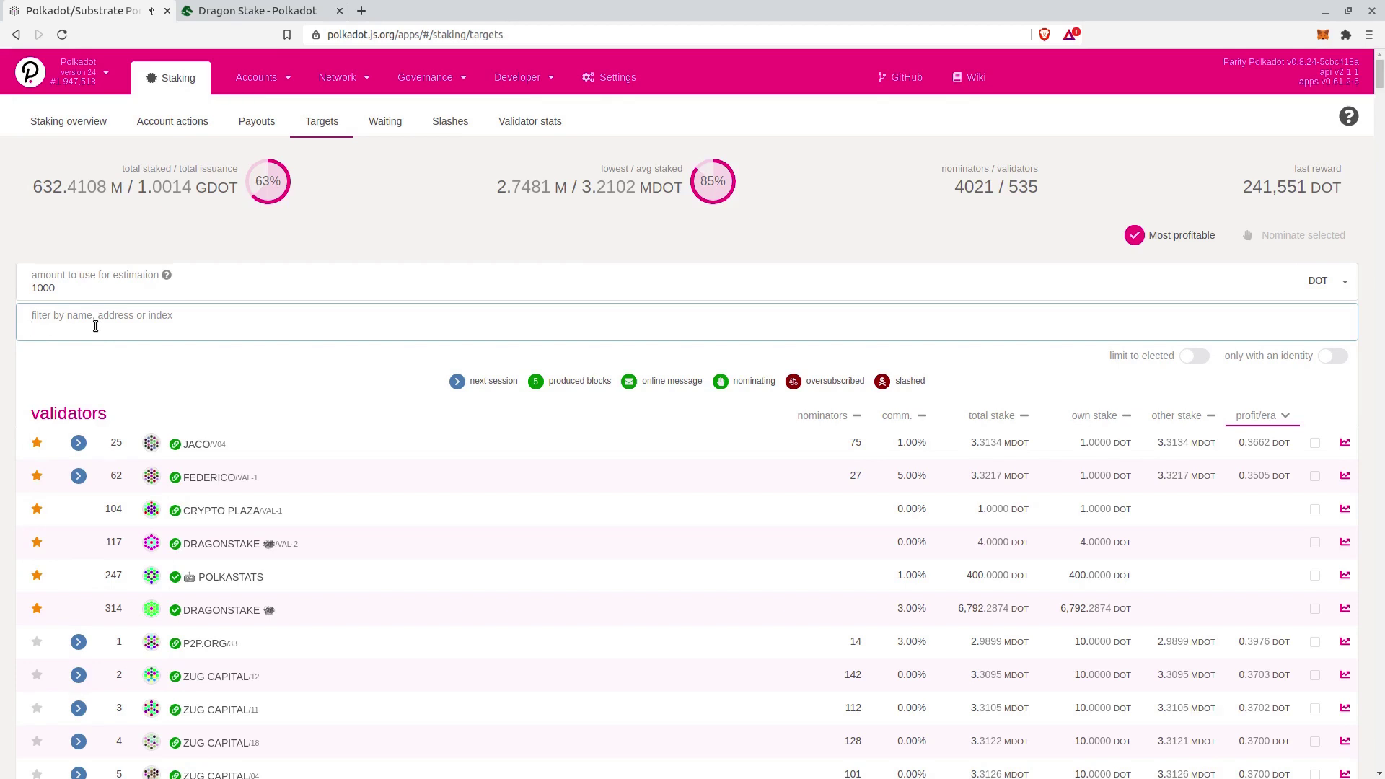
text(Dr)
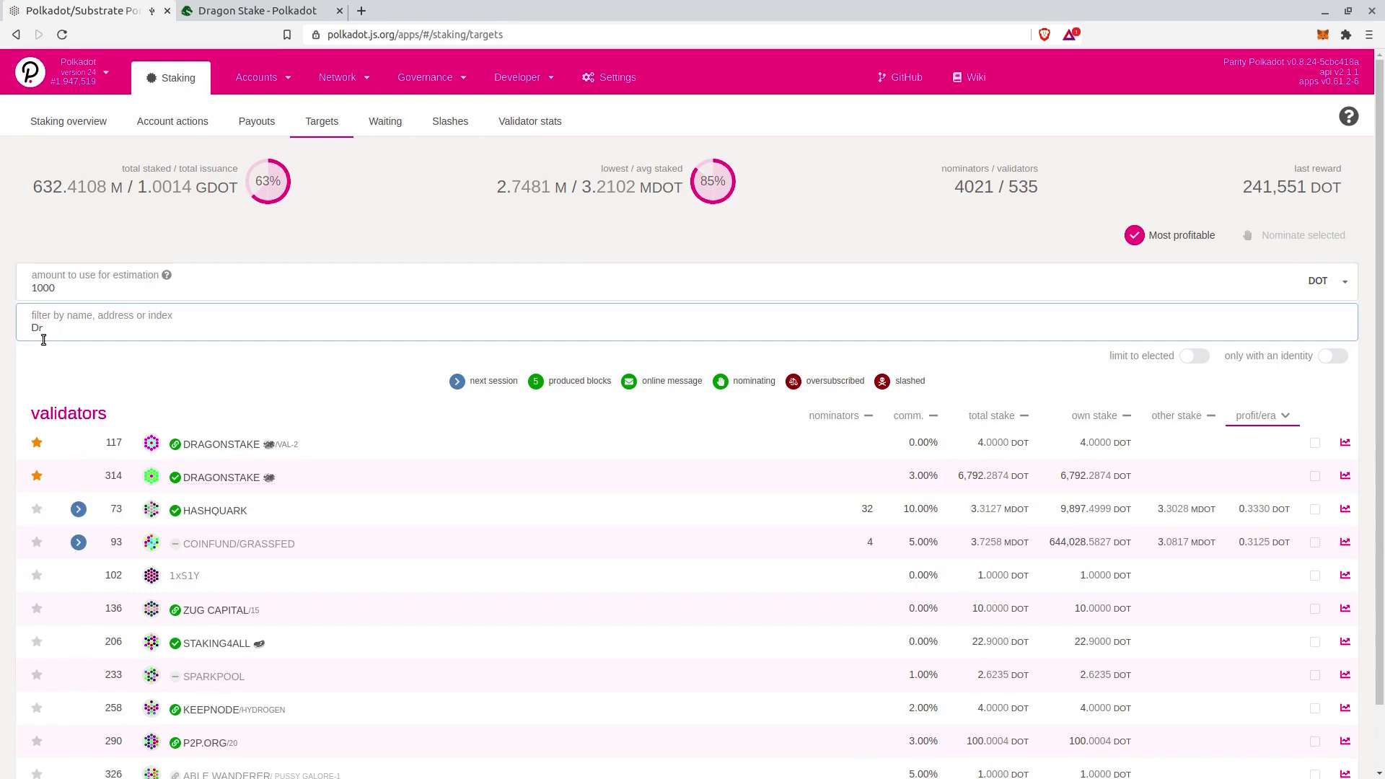
key(BackSpace)
key(BackSpace)
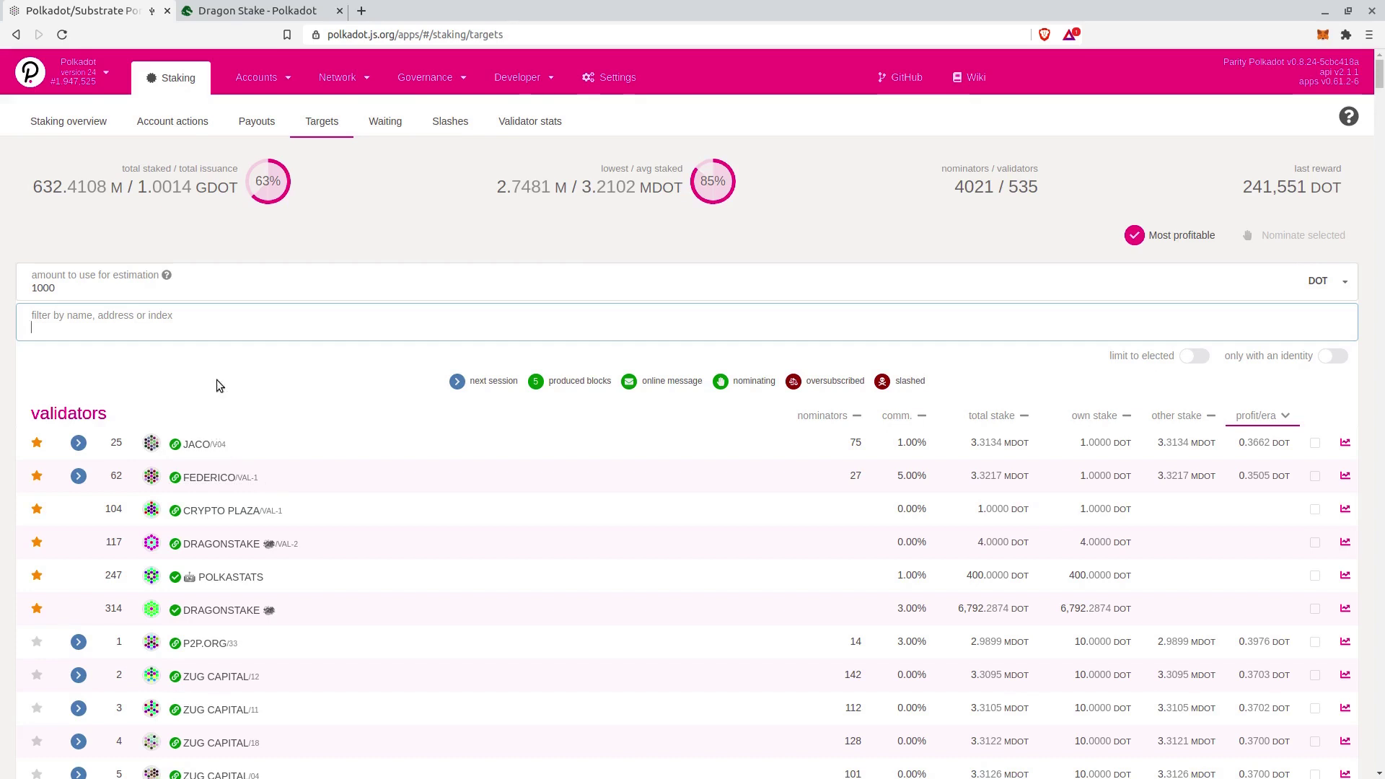
- Choose DRAGONSTAKE, CRYPTO PLAZA/VAL-1, POLKASTATS, DRAGONSTAKE/VAL-2 and the two remaining favourite validators as nominees for the stash
click(178, 124)
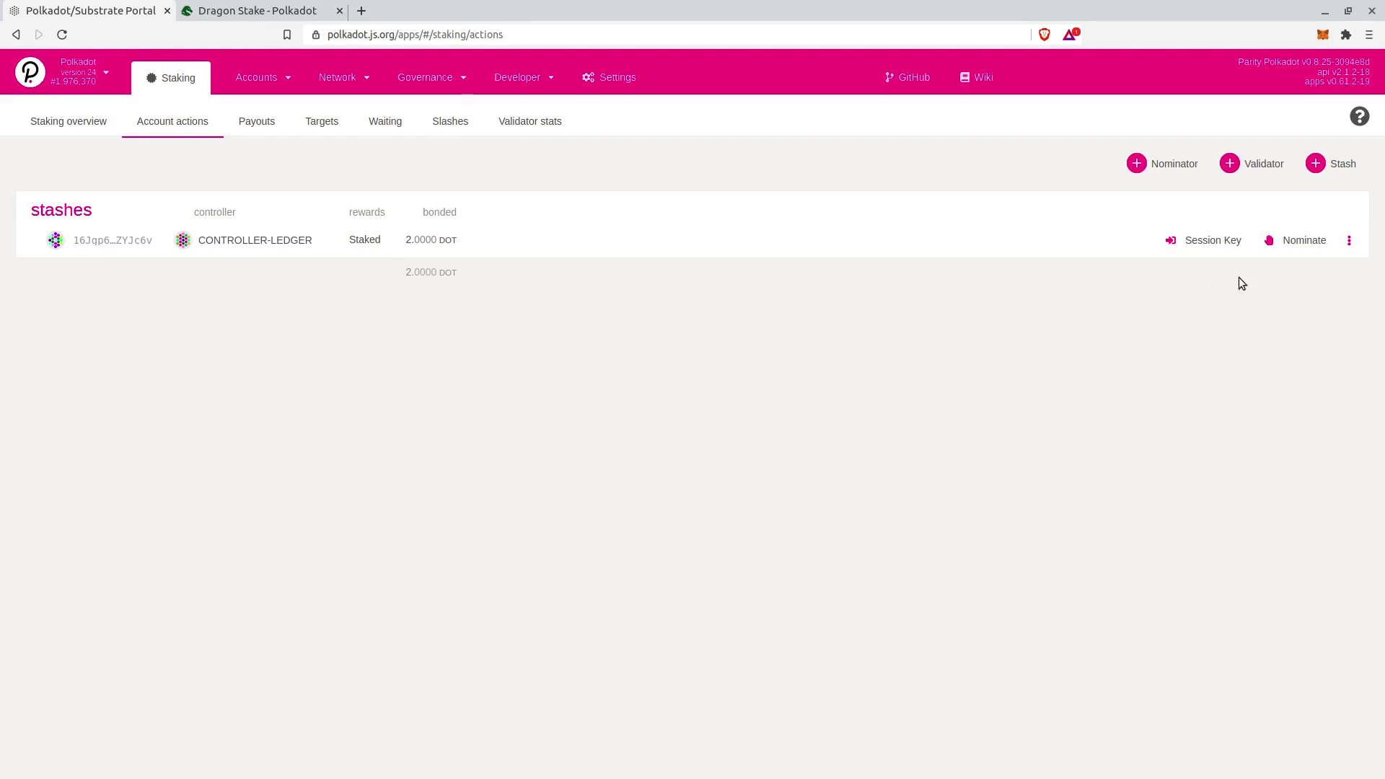
click(1292, 244)
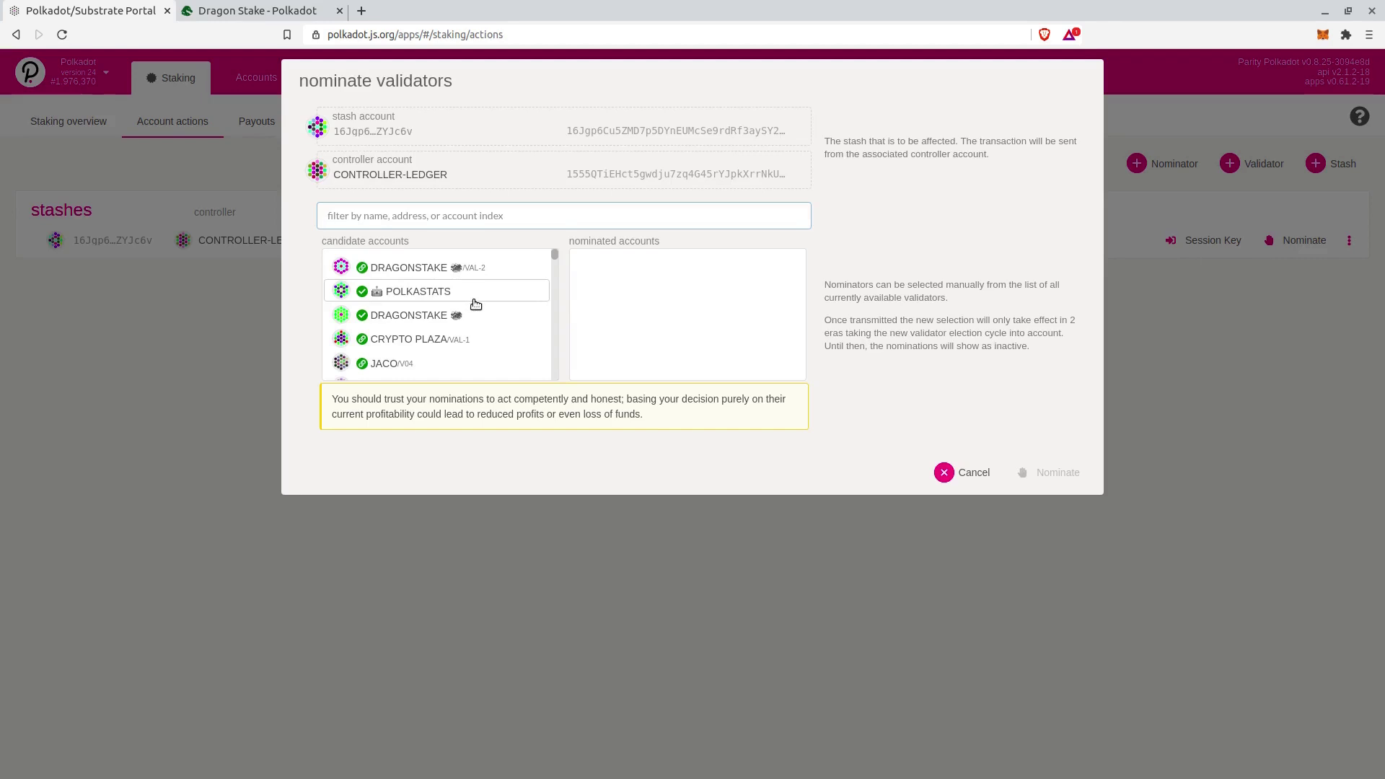
click(424, 326)
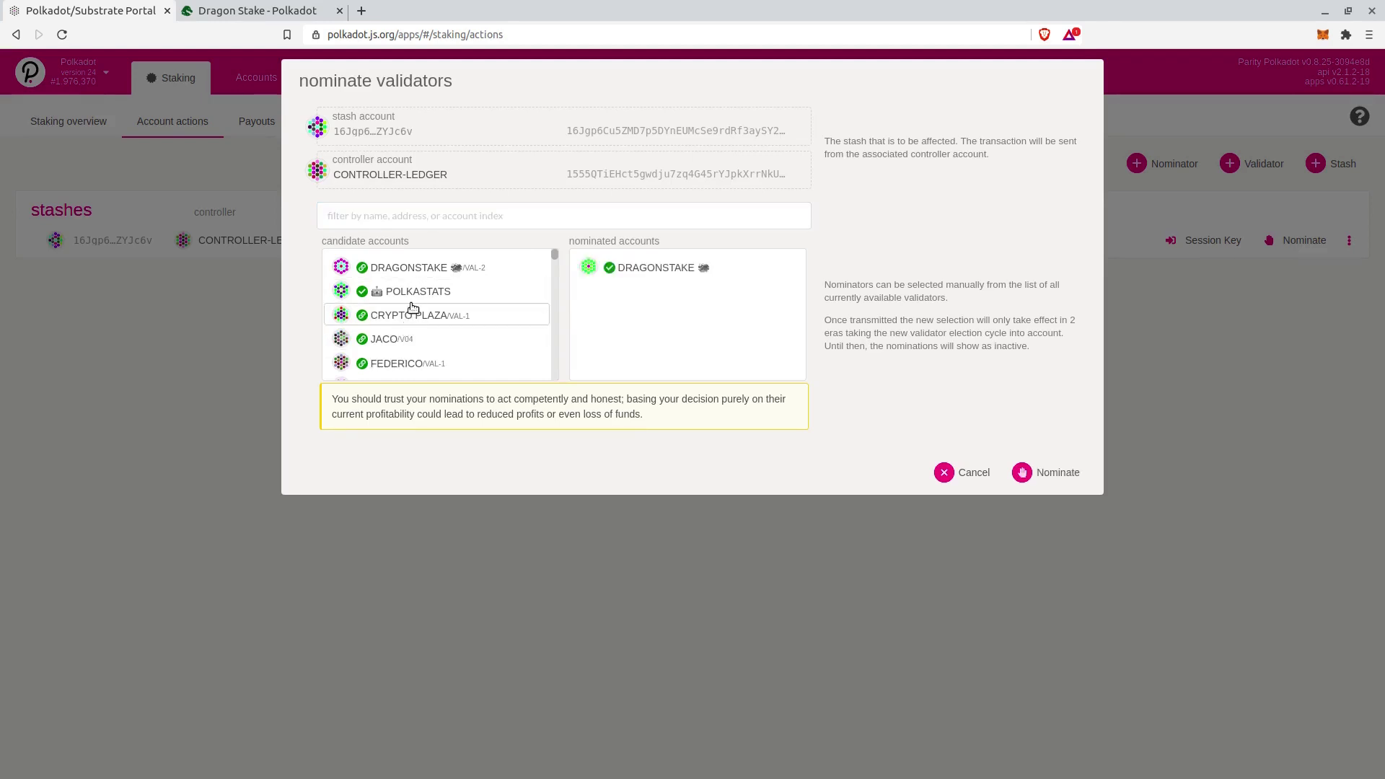
click(413, 312)
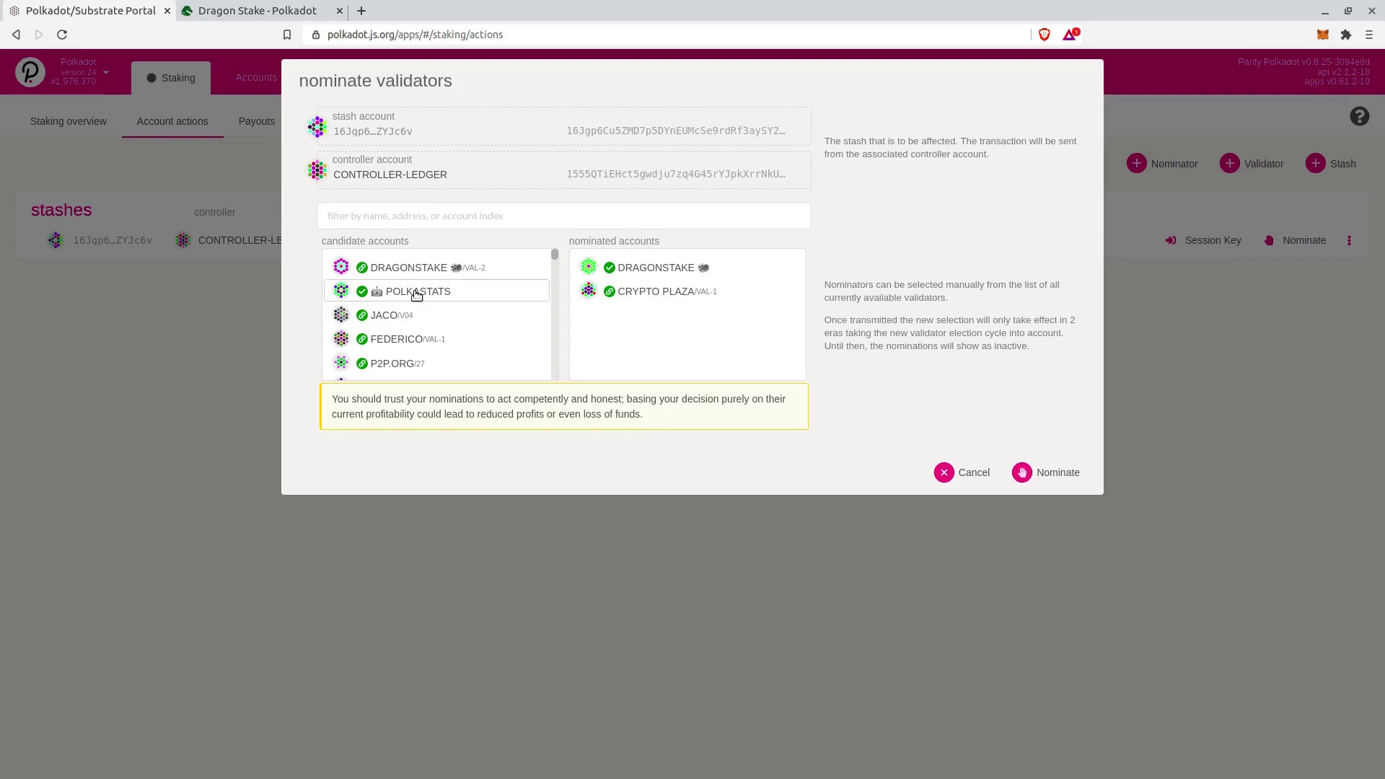
click(417, 294)
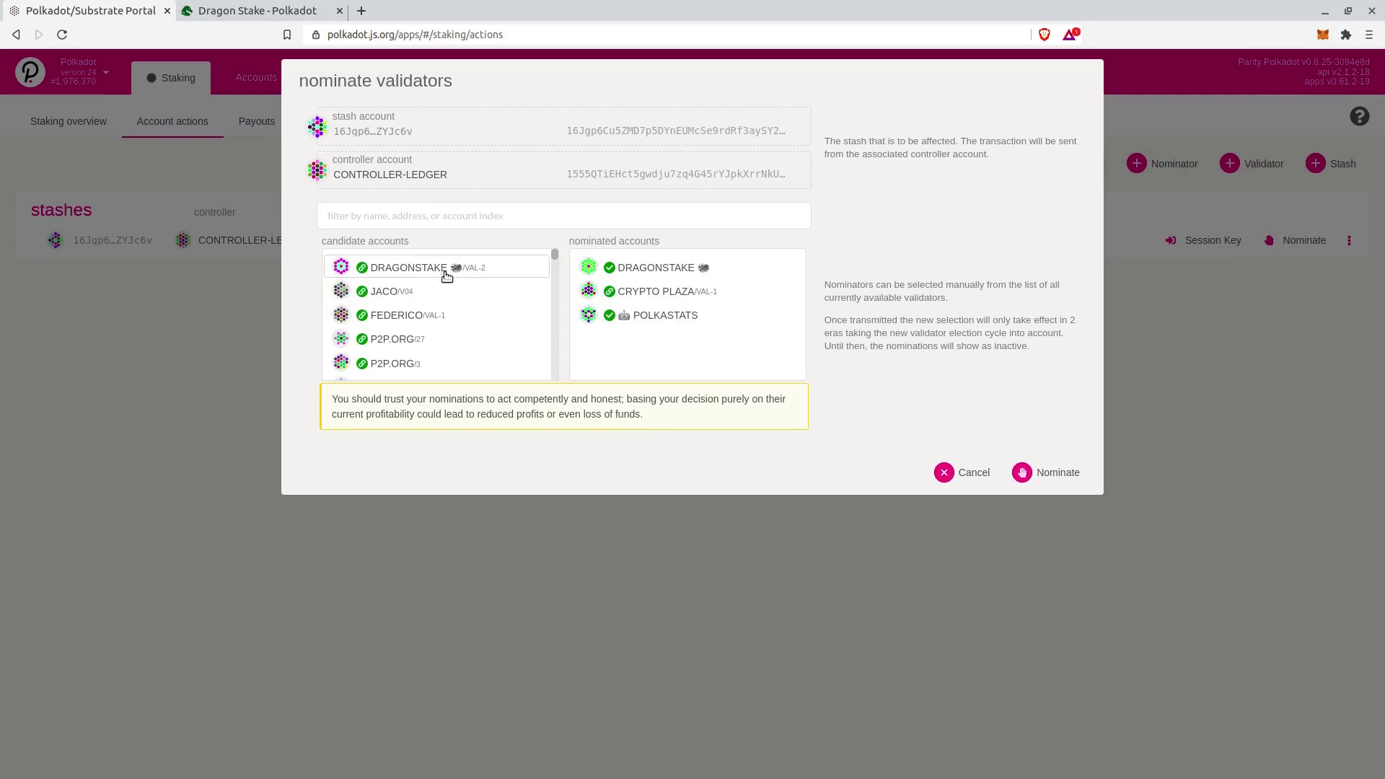
click(420, 275)
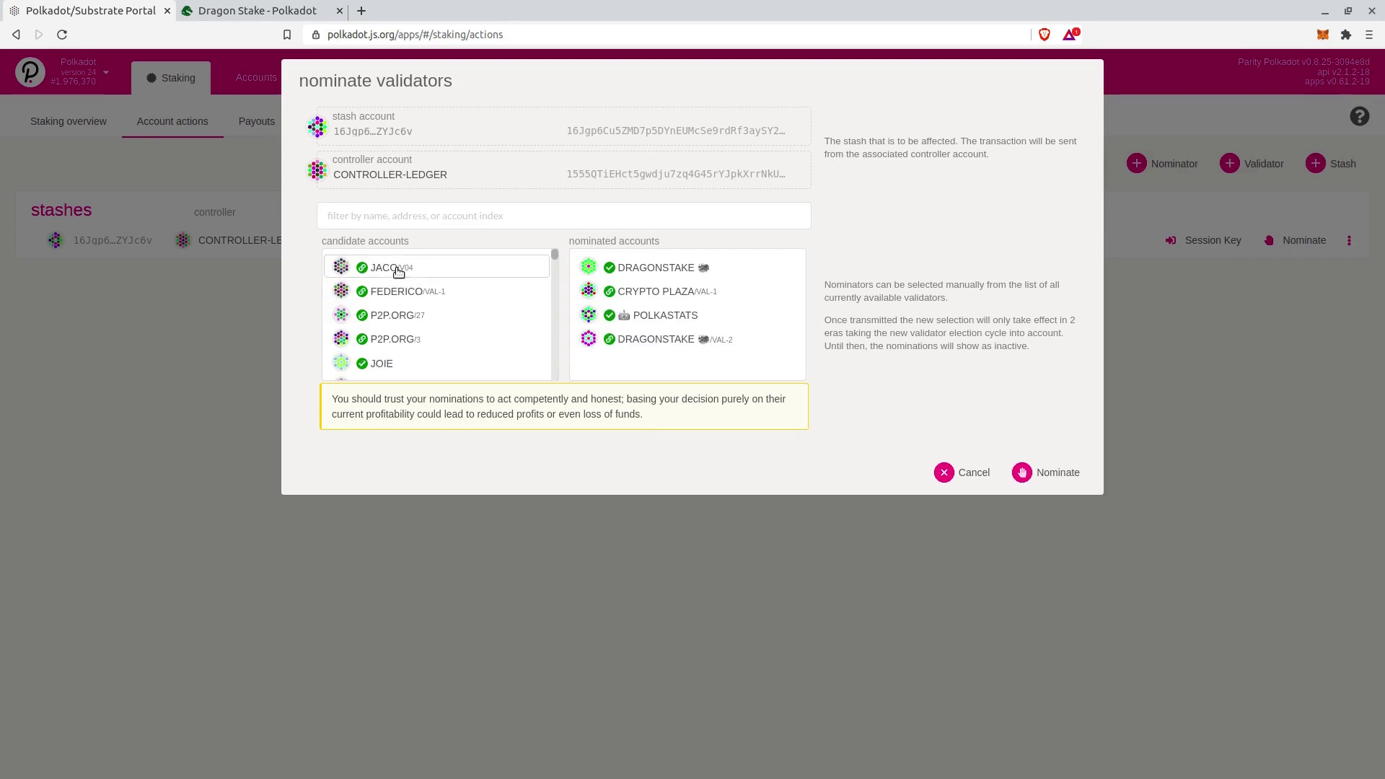
click(417, 271)
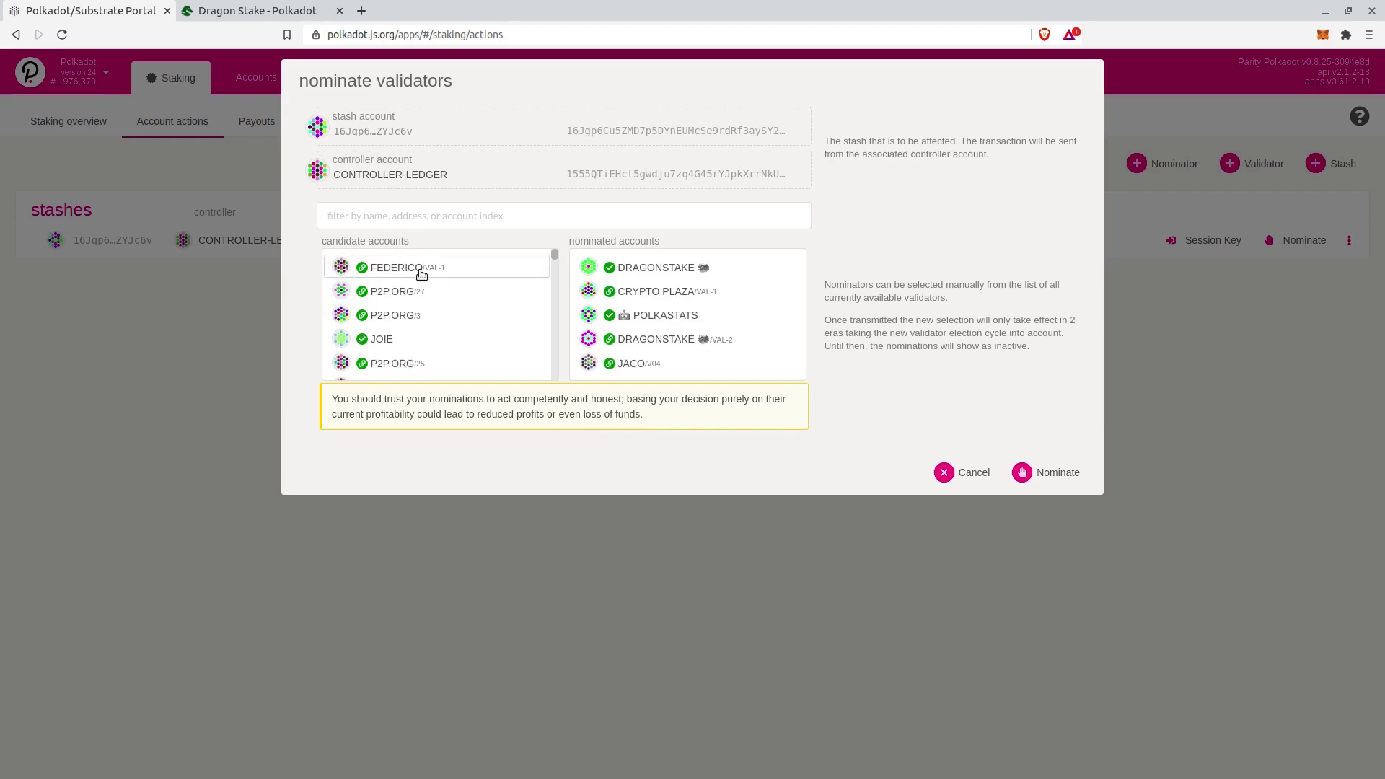
click(466, 273)
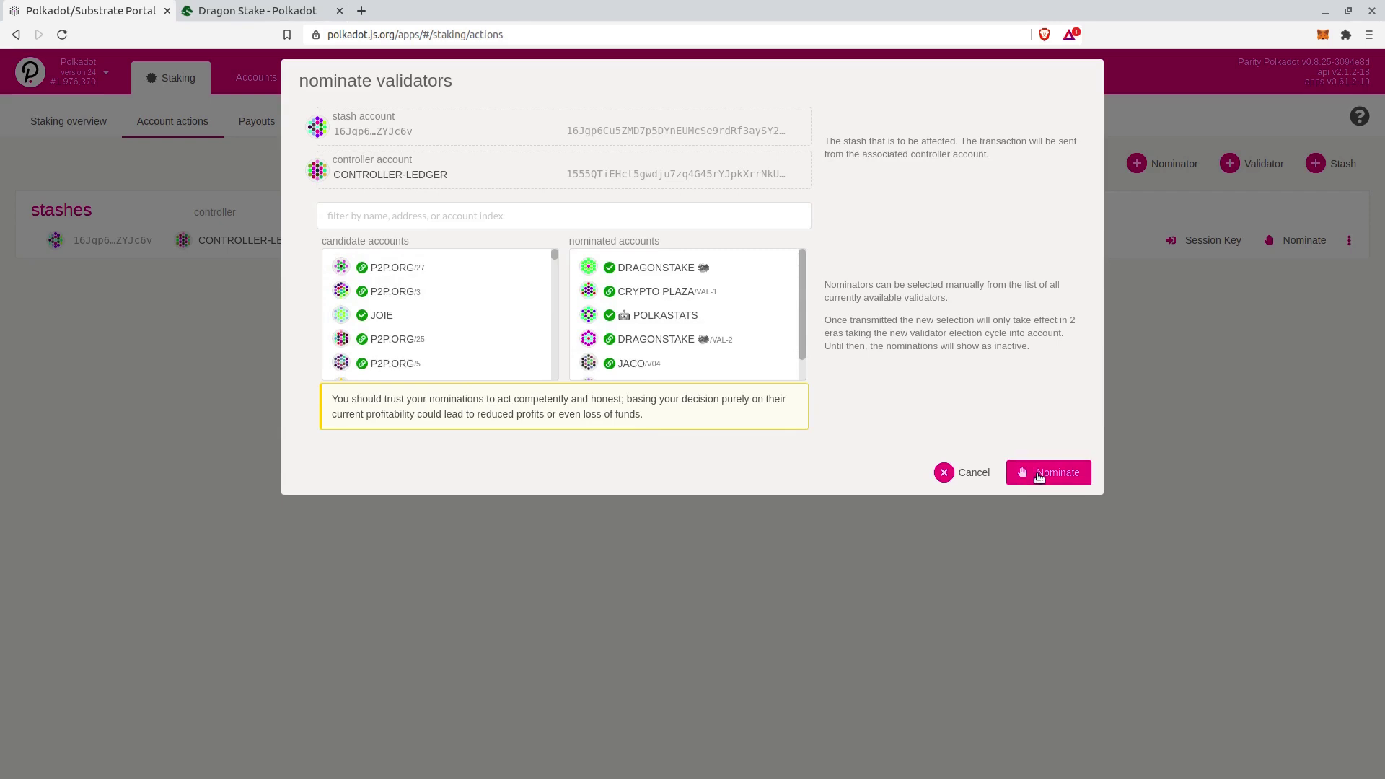
- Submit the nomination, unlocking the CONTROLLER-LEDGER account with its password to sign the transaction
click(1039, 476)
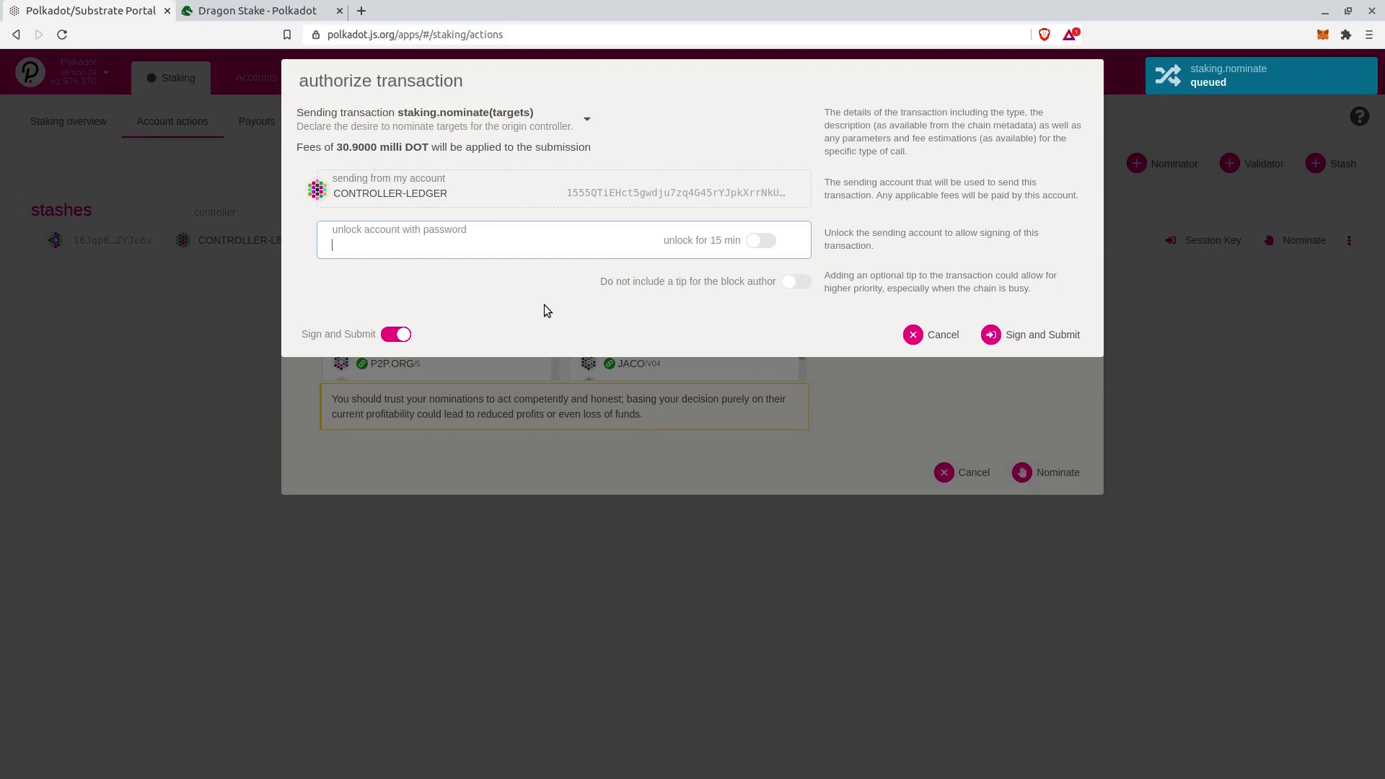
text(••••••••••)
click(1031, 335)
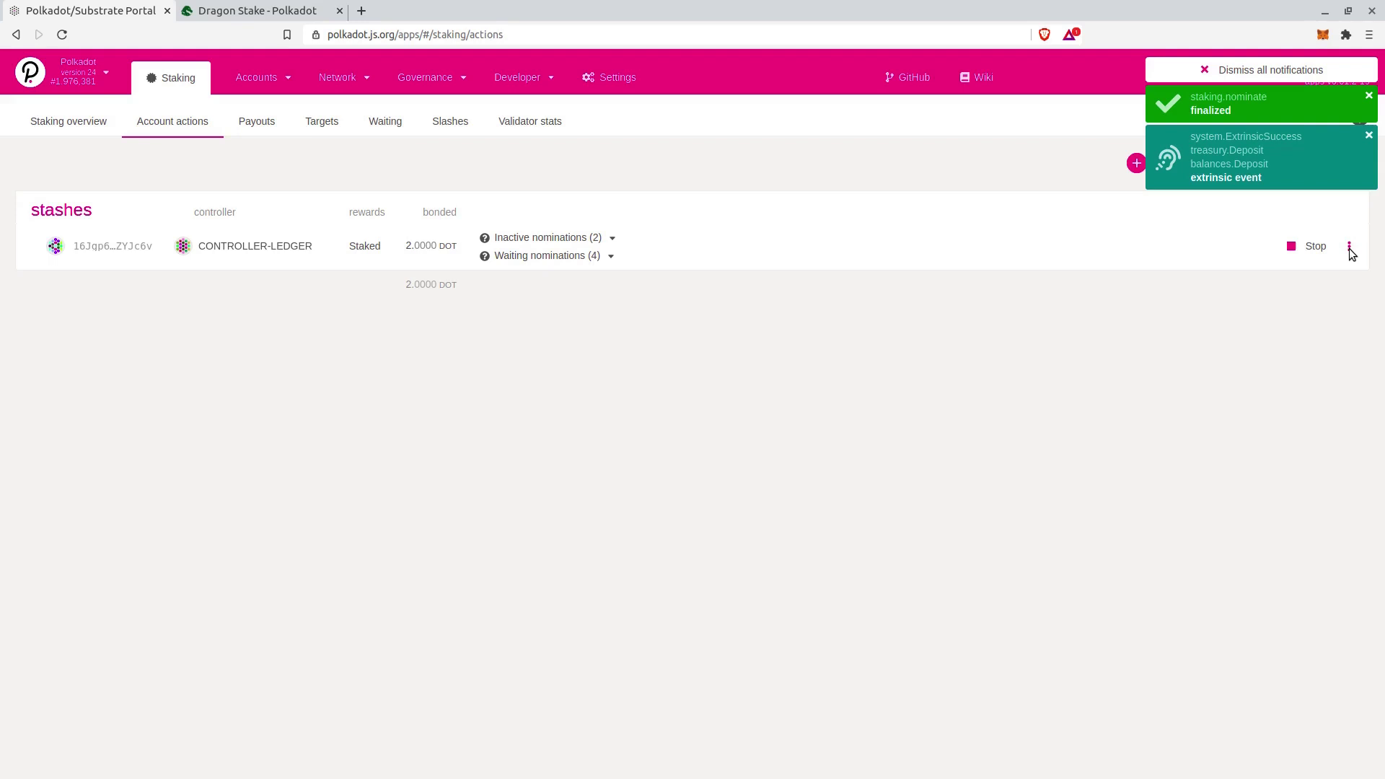
- View the nominee selection of the stash and close it without changing the nominees
click(1348, 247)
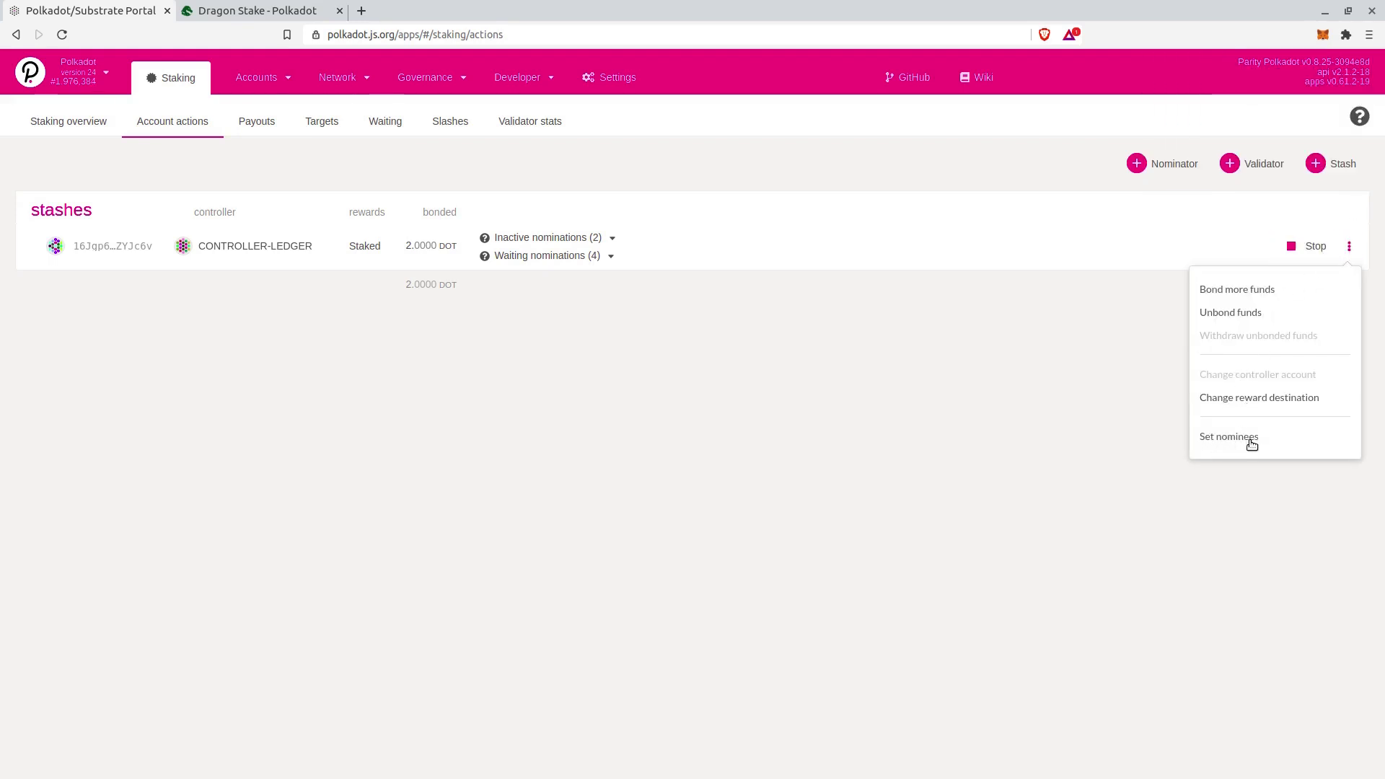
click(1231, 436)
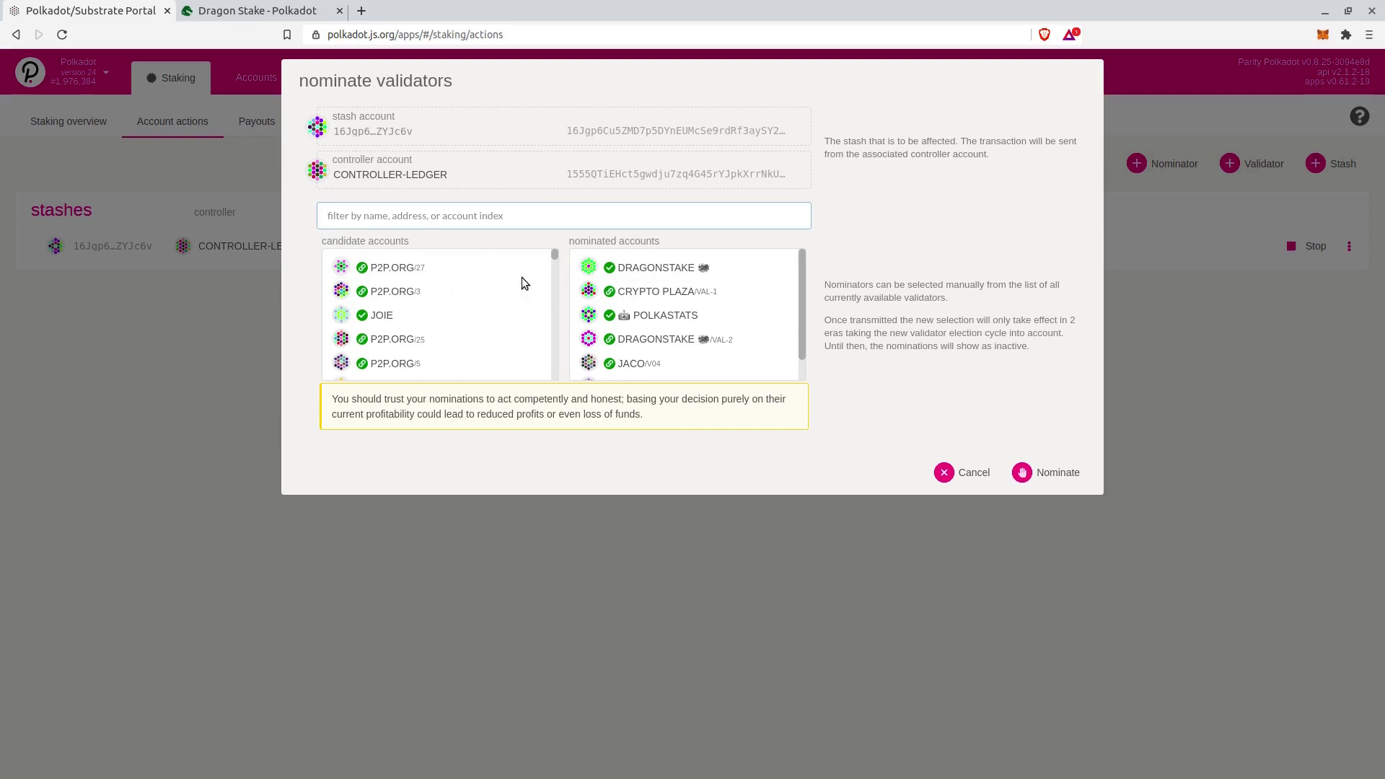
click(971, 477)
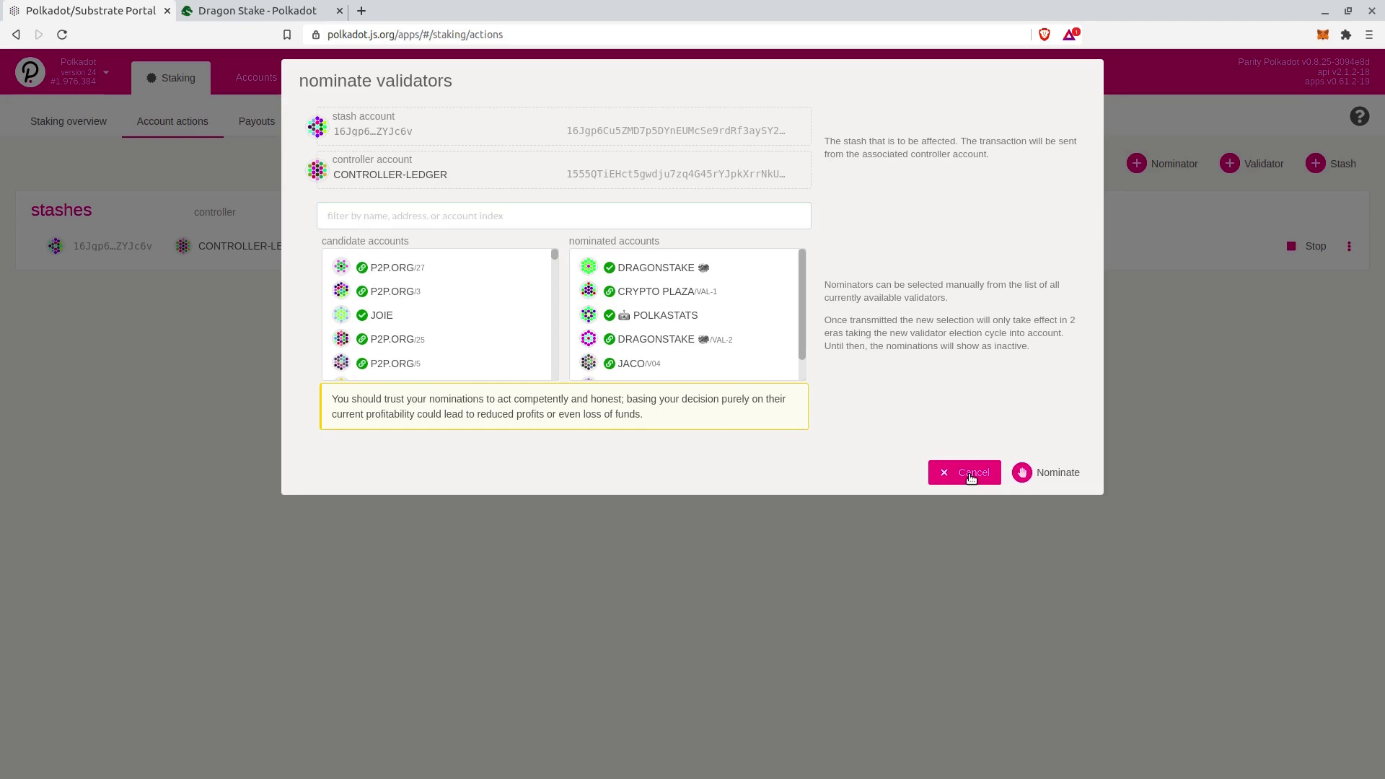